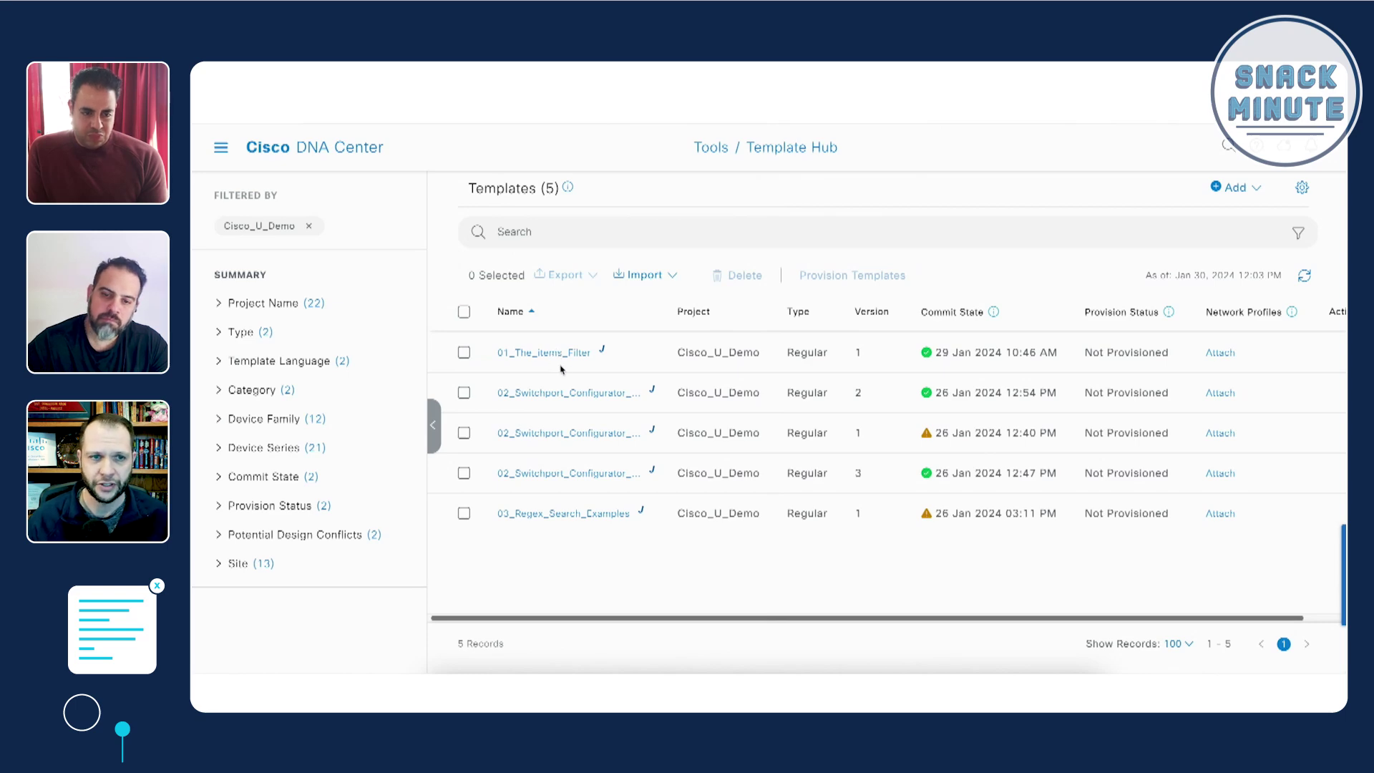
Open 02_Switchport_Configurator_Example and scan its Jinja code for VLANs, access, trunk and port-channel interfaces.
{"action": "left_click", "coordinate": [615, 398]}
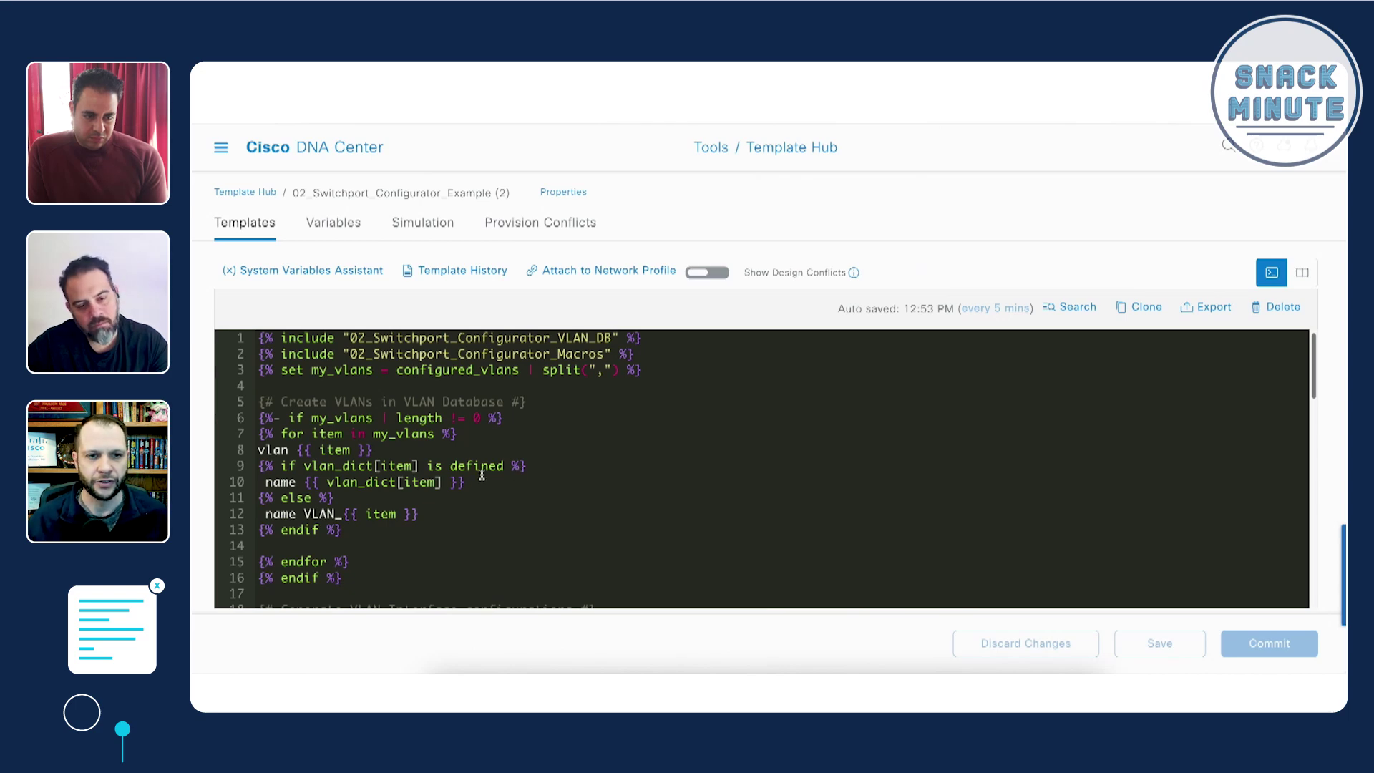
{"action": "scroll", "coordinate": [480, 480], "scroll_direction": "down", "scroll_amount": 3}
{"action": "scroll", "coordinate": [489, 448], "scroll_direction": "down", "scroll_amount": 13}
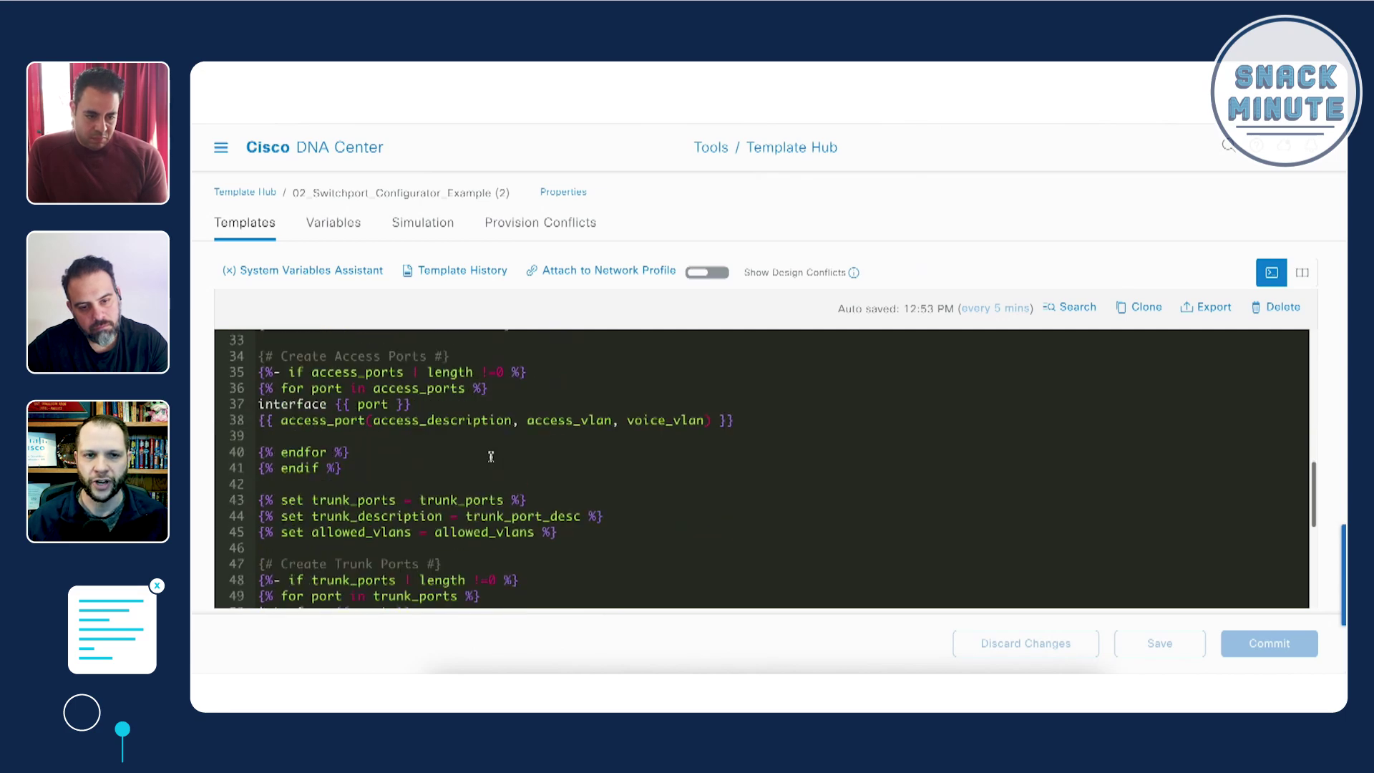
{"action": "scroll", "coordinate": [491, 456], "scroll_direction": "down", "scroll_amount": 5}
{"action": "scroll", "coordinate": [491, 457], "scroll_direction": "down", "scroll_amount": 6}
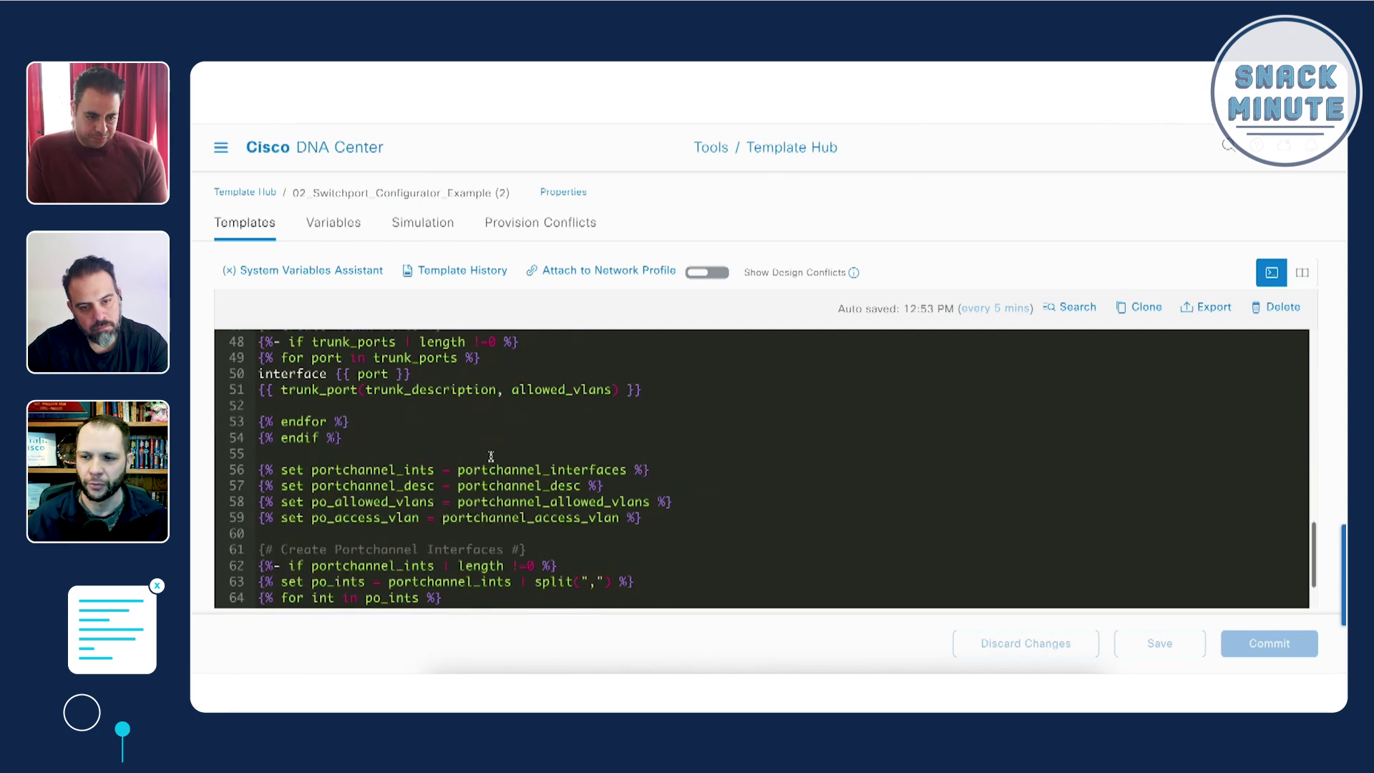
{"action": "scroll", "coordinate": [491, 457], "scroll_direction": "up", "scroll_amount": 14}
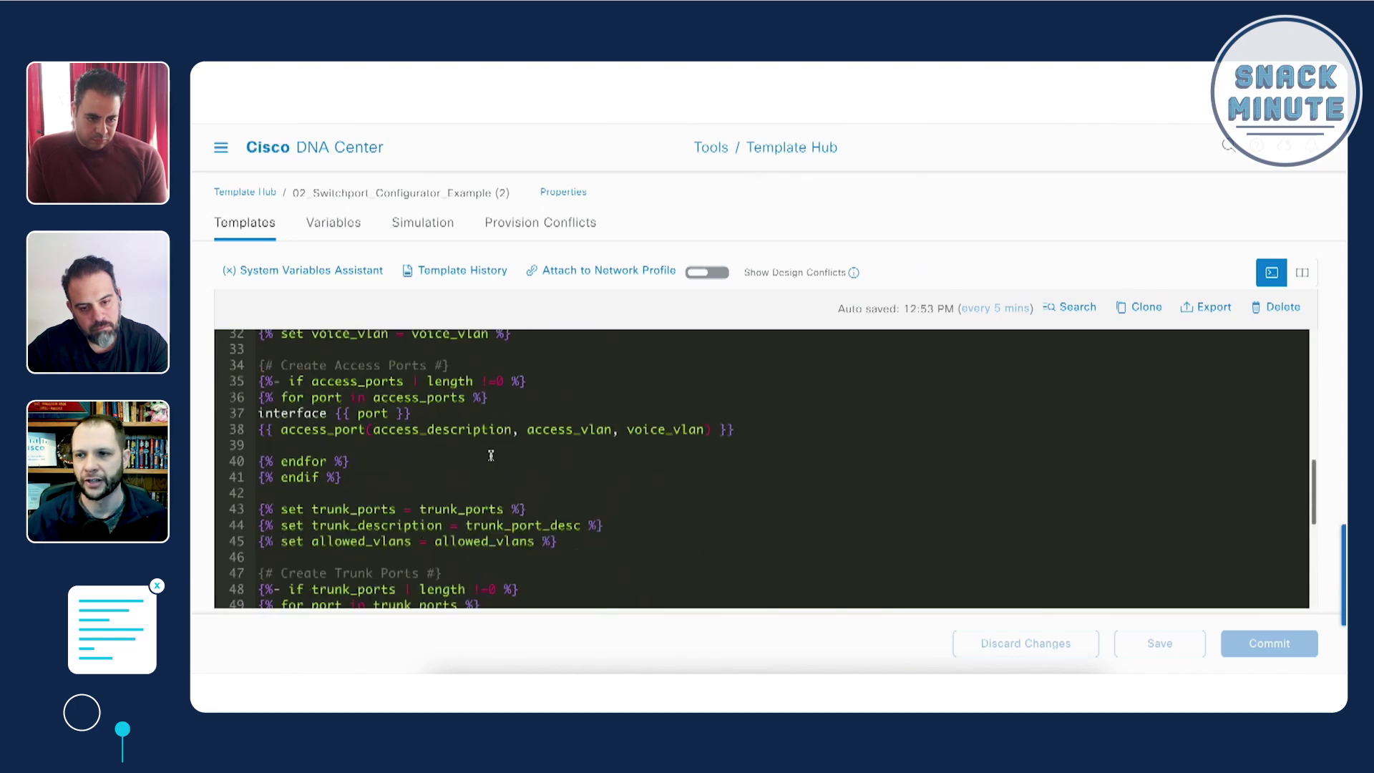
{"action": "scroll", "coordinate": [491, 457], "scroll_direction": "up", "scroll_amount": 12}
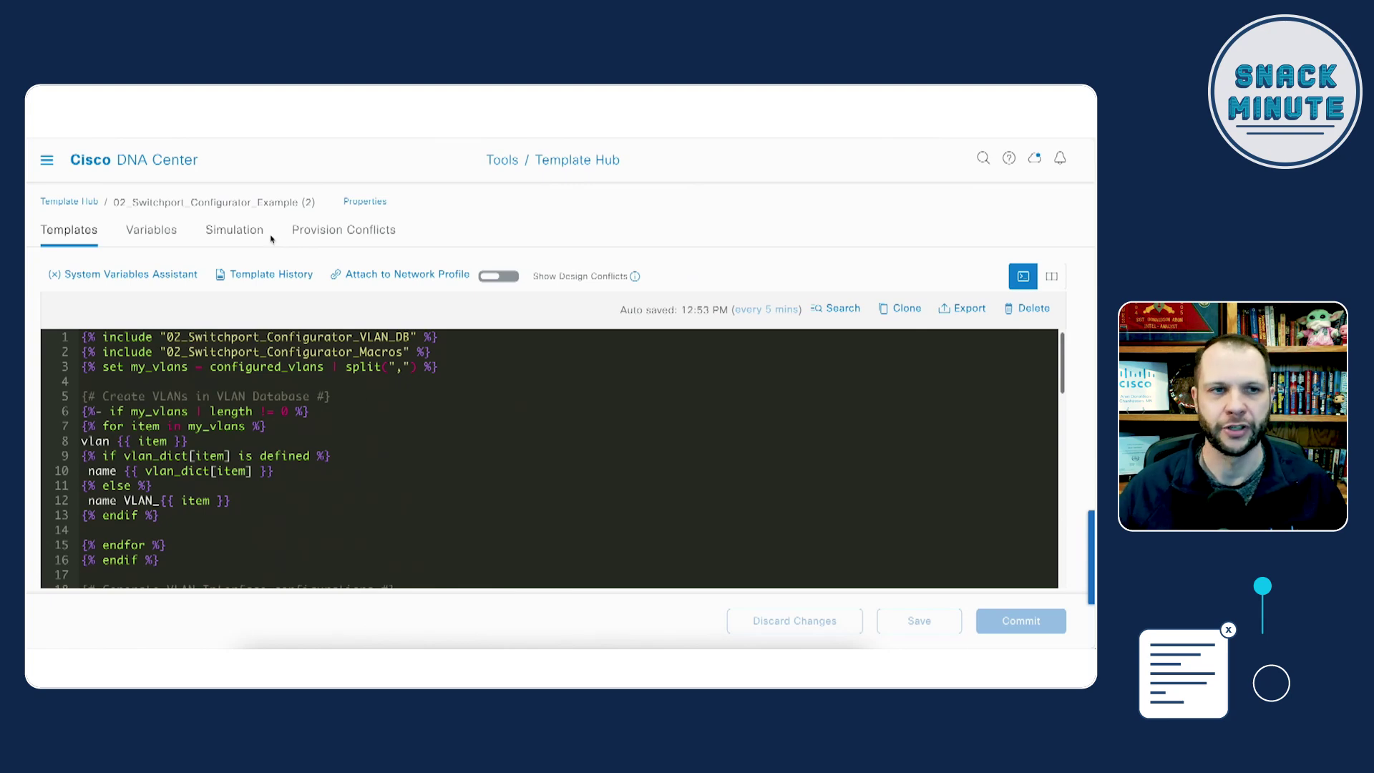
Rerun the switchport template's 'test' simulation with its existing variable values.
{"action": "left_click", "coordinate": [241, 231]}
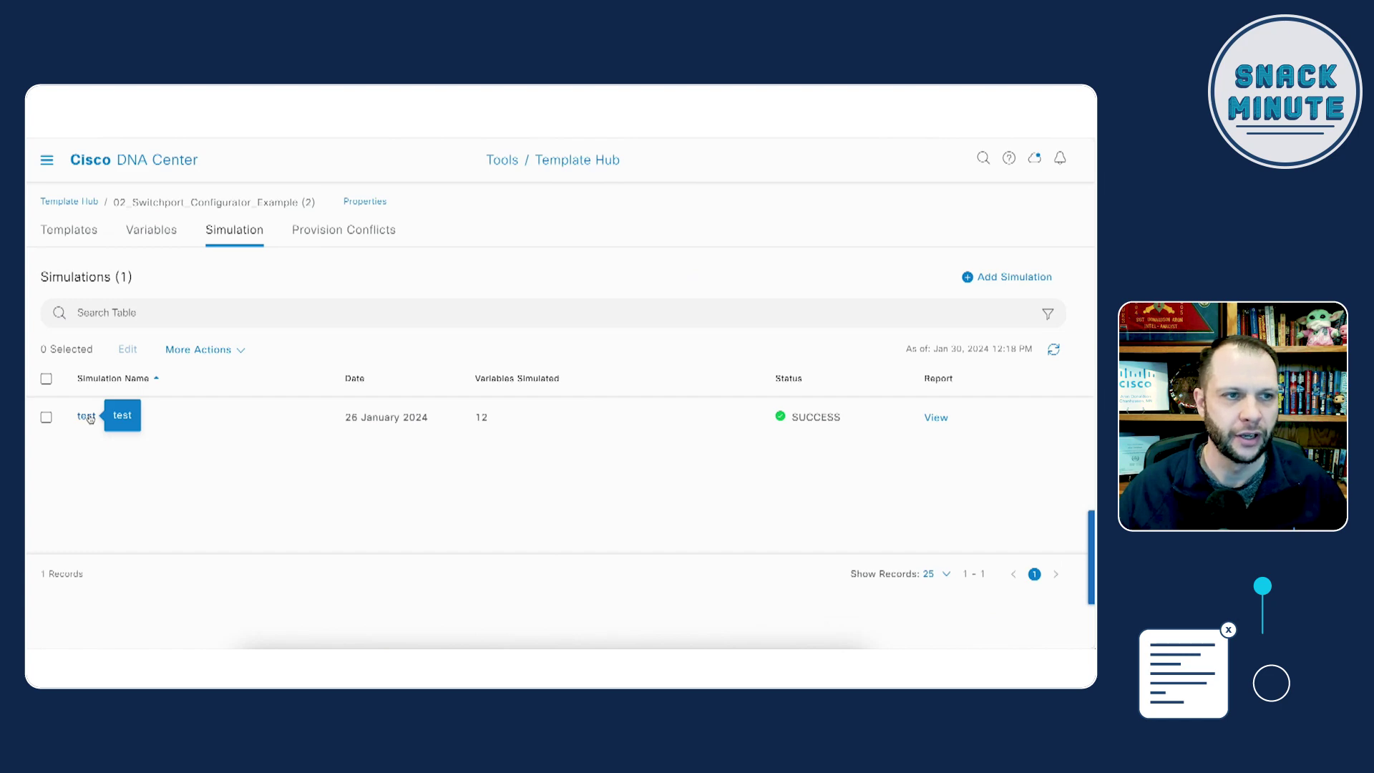
{"action": "left_click", "coordinate": [86, 416]}
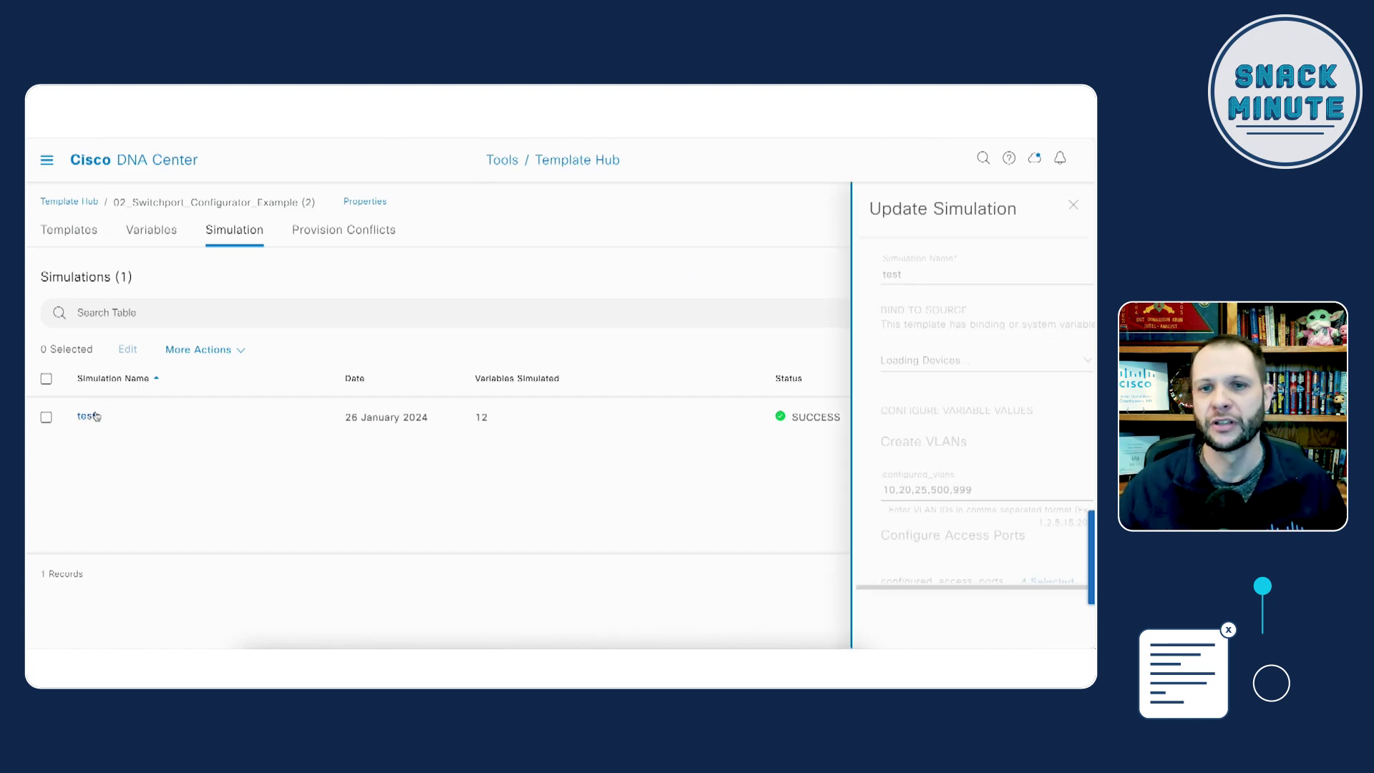
{"action": "scroll", "coordinate": [644, 441], "scroll_direction": "down", "scroll_amount": 3}
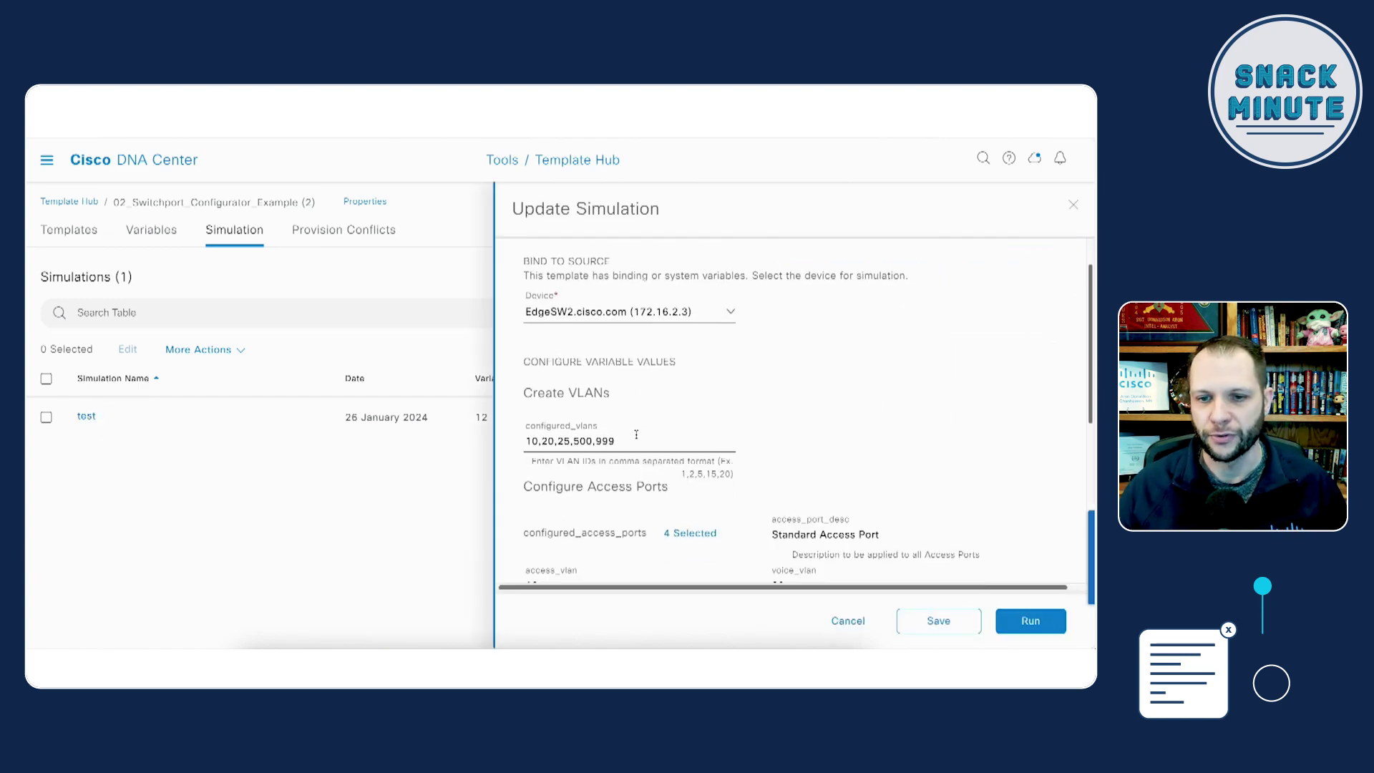
{"action": "scroll", "coordinate": [638, 433], "scroll_direction": "down", "scroll_amount": 3}
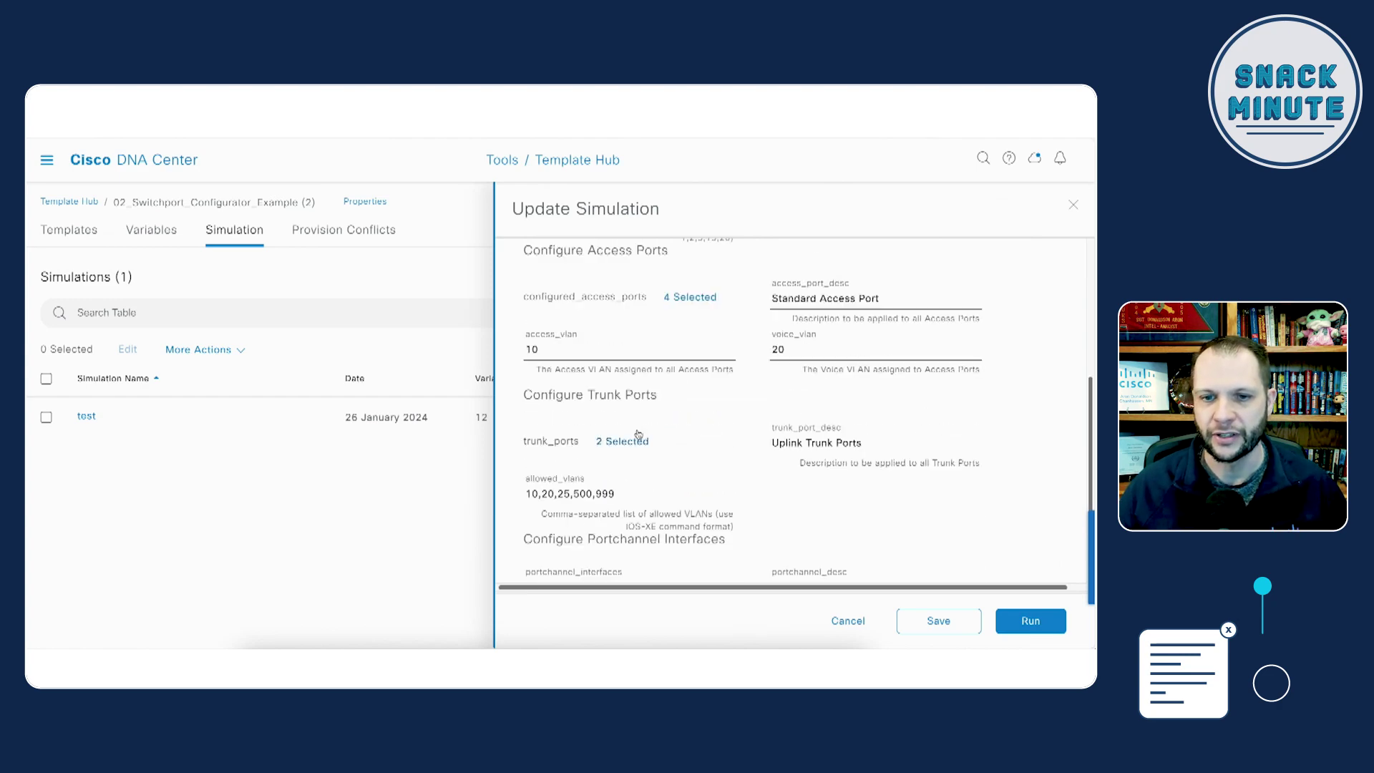
{"action": "left_click", "coordinate": [1030, 621]}
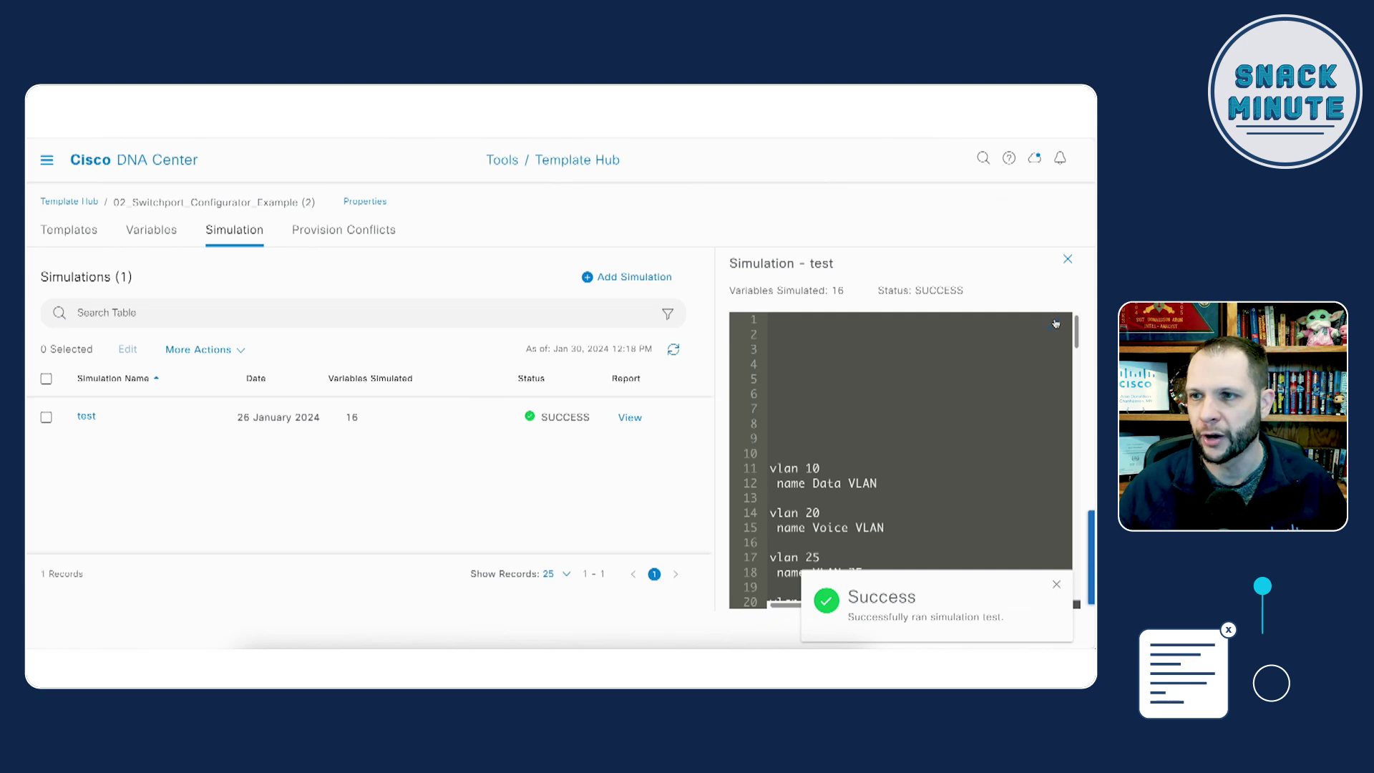
Review the rendered VLAN and interface configuration in the enlarged output, then close it.
{"action": "left_click", "coordinate": [1054, 320]}
{"action": "scroll", "coordinate": [298, 412], "scroll_direction": "down", "scroll_amount": 5}
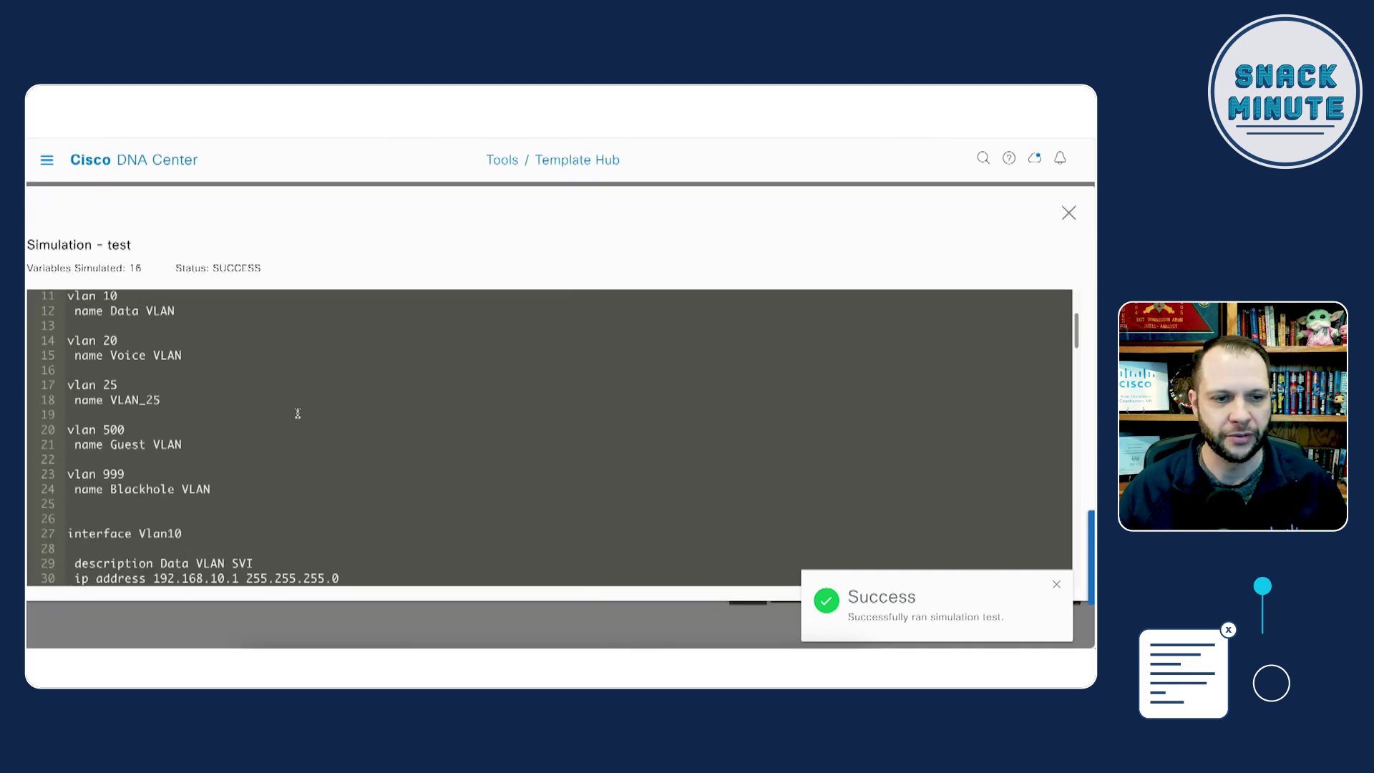
{"action": "scroll", "coordinate": [298, 412], "scroll_direction": "down", "scroll_amount": 7}
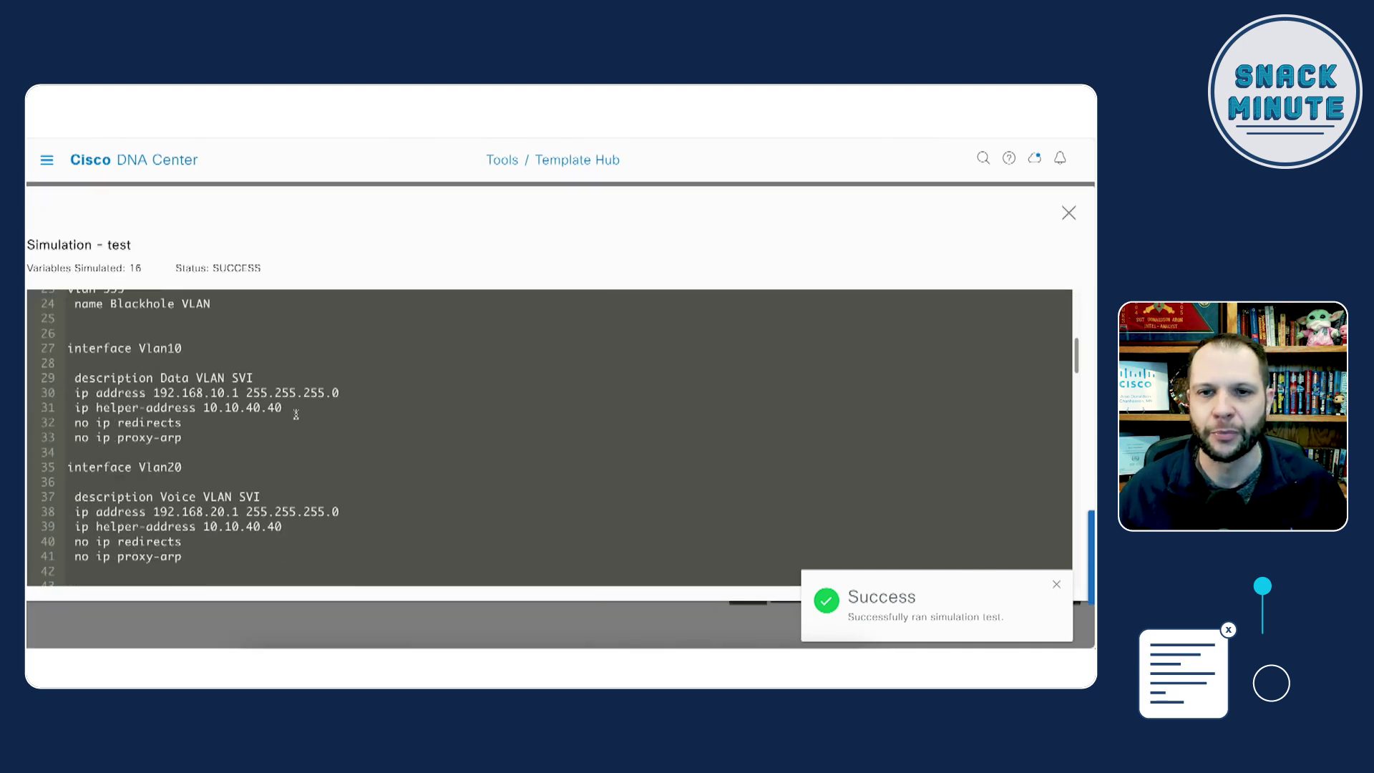
{"action": "scroll", "coordinate": [295, 416], "scroll_direction": "down", "scroll_amount": 7}
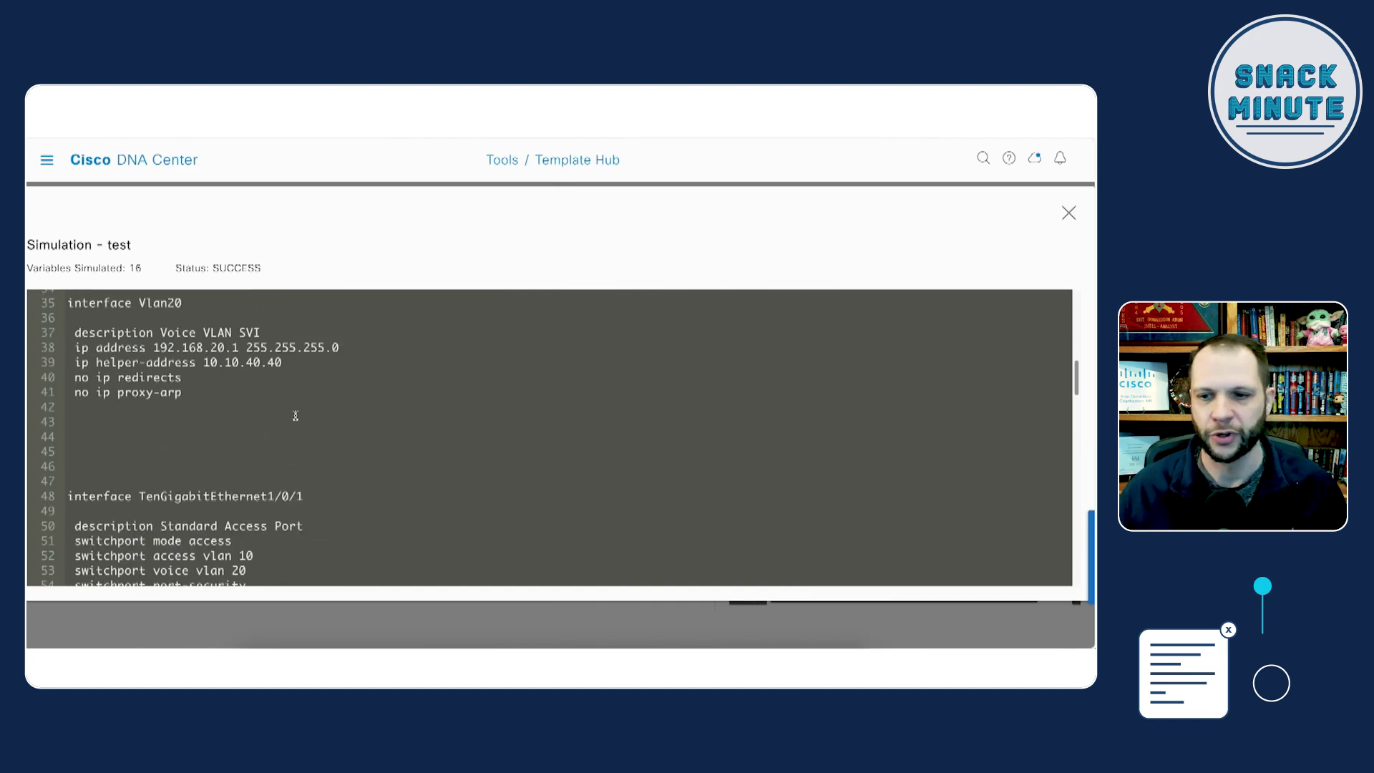
{"action": "scroll", "coordinate": [295, 416], "scroll_direction": "down", "scroll_amount": 12}
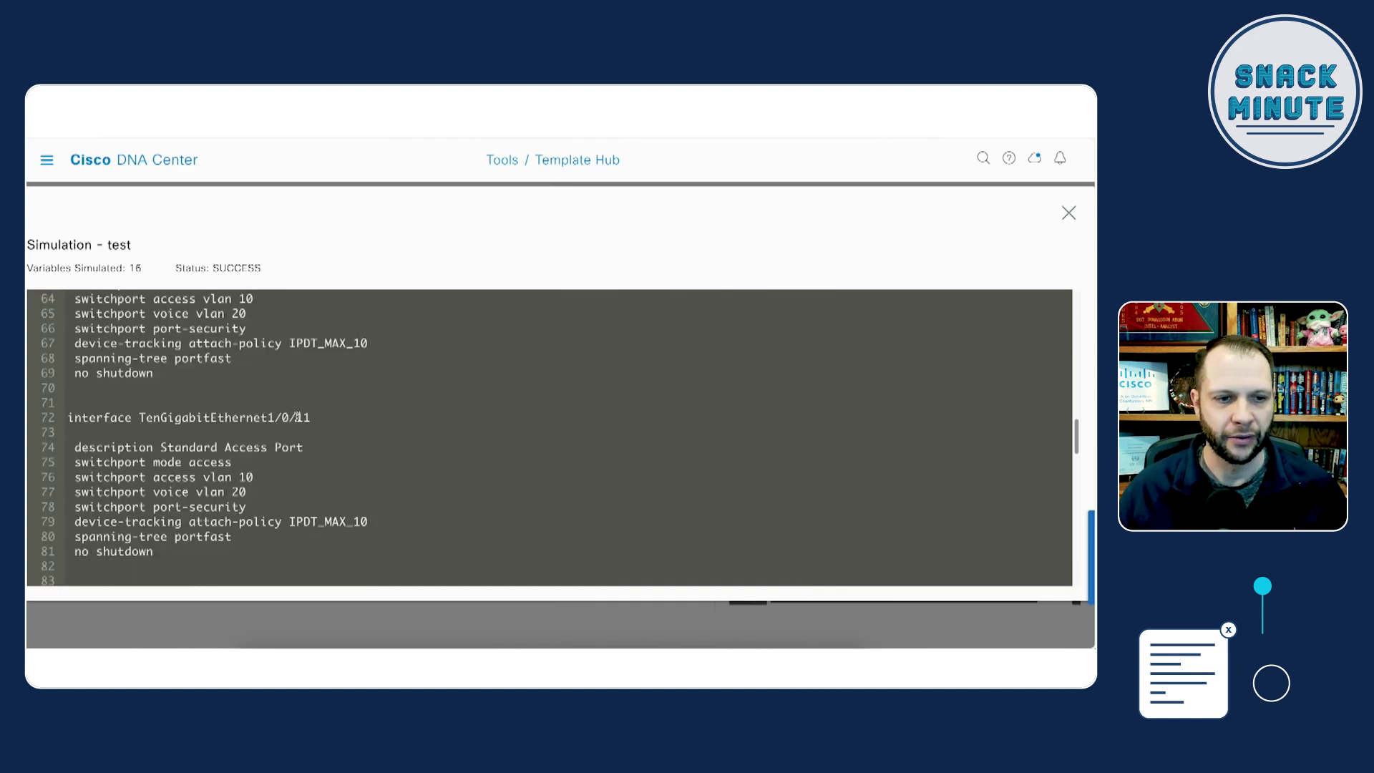
{"action": "scroll", "coordinate": [298, 416], "scroll_direction": "down", "scroll_amount": 5}
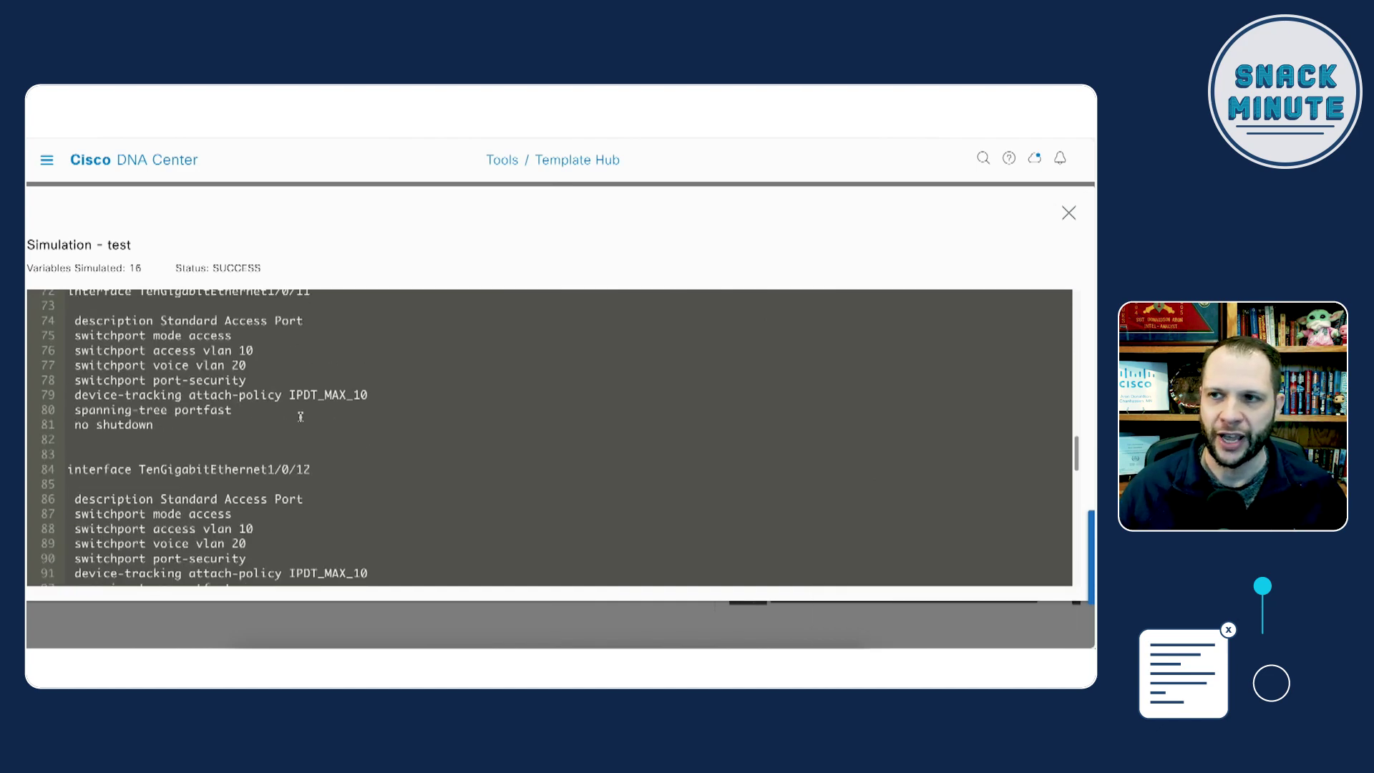
{"action": "left_click", "coordinate": [1068, 212]}
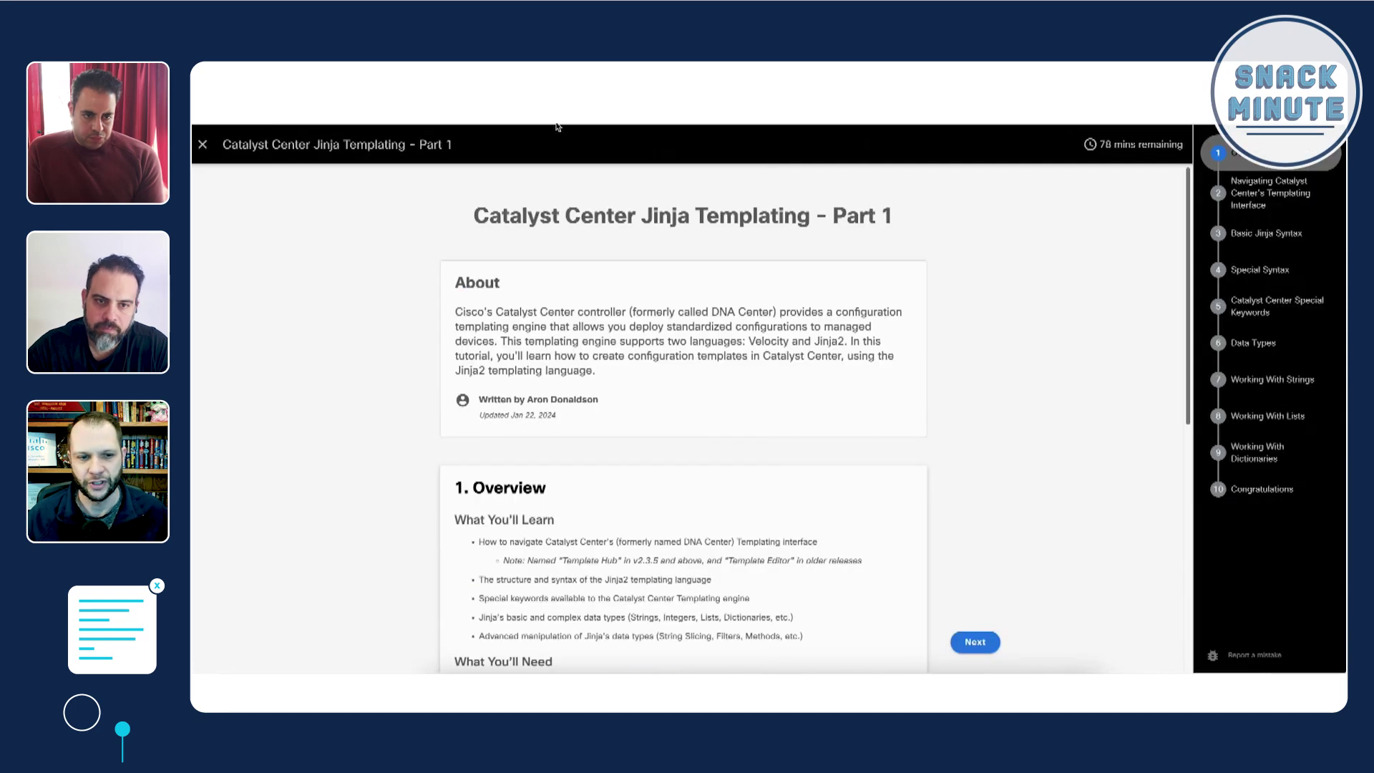
{"action": "scroll", "coordinate": [710, 483], "scroll_direction": "down", "scroll_amount": 5}
{"action": "scroll", "coordinate": [709, 483], "scroll_direction": "down", "scroll_amount": 3}
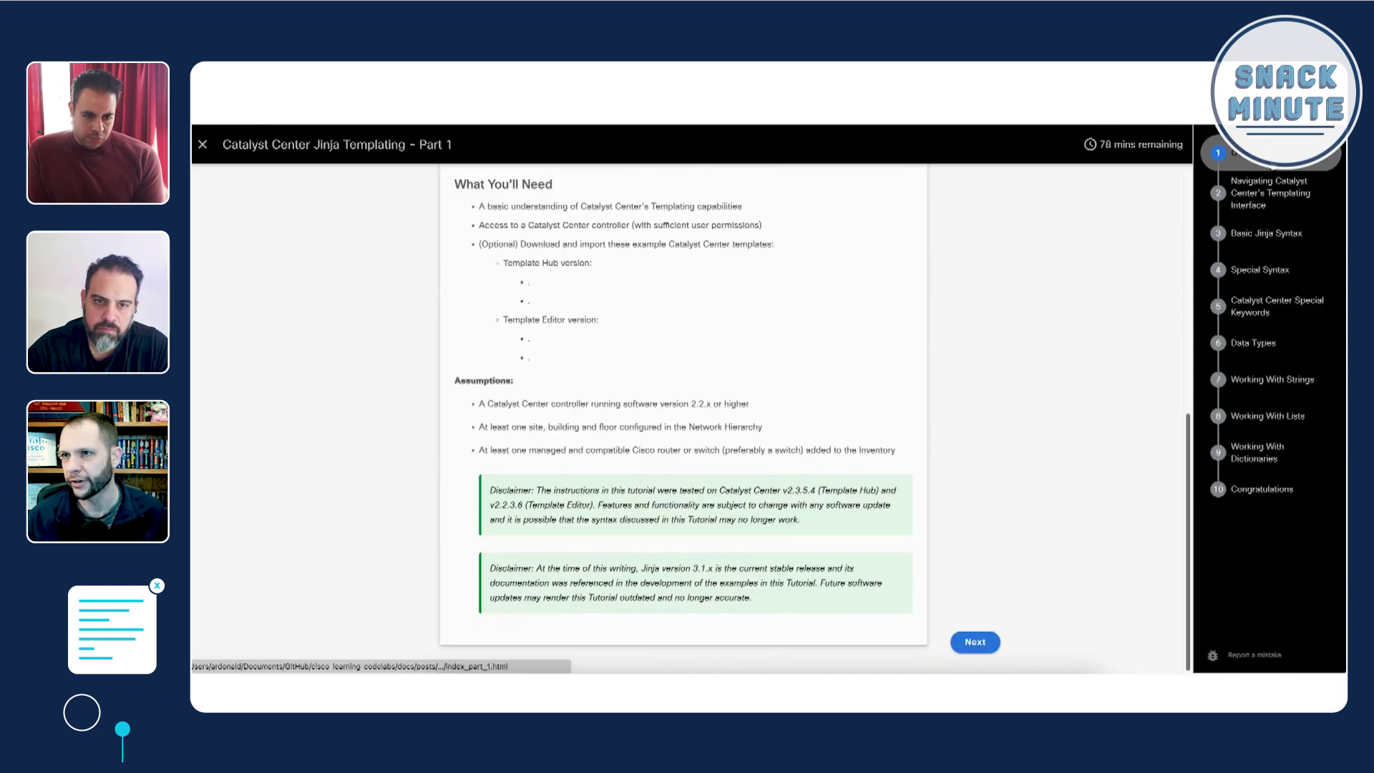
{"action": "left_click", "coordinate": [1299, 198]}
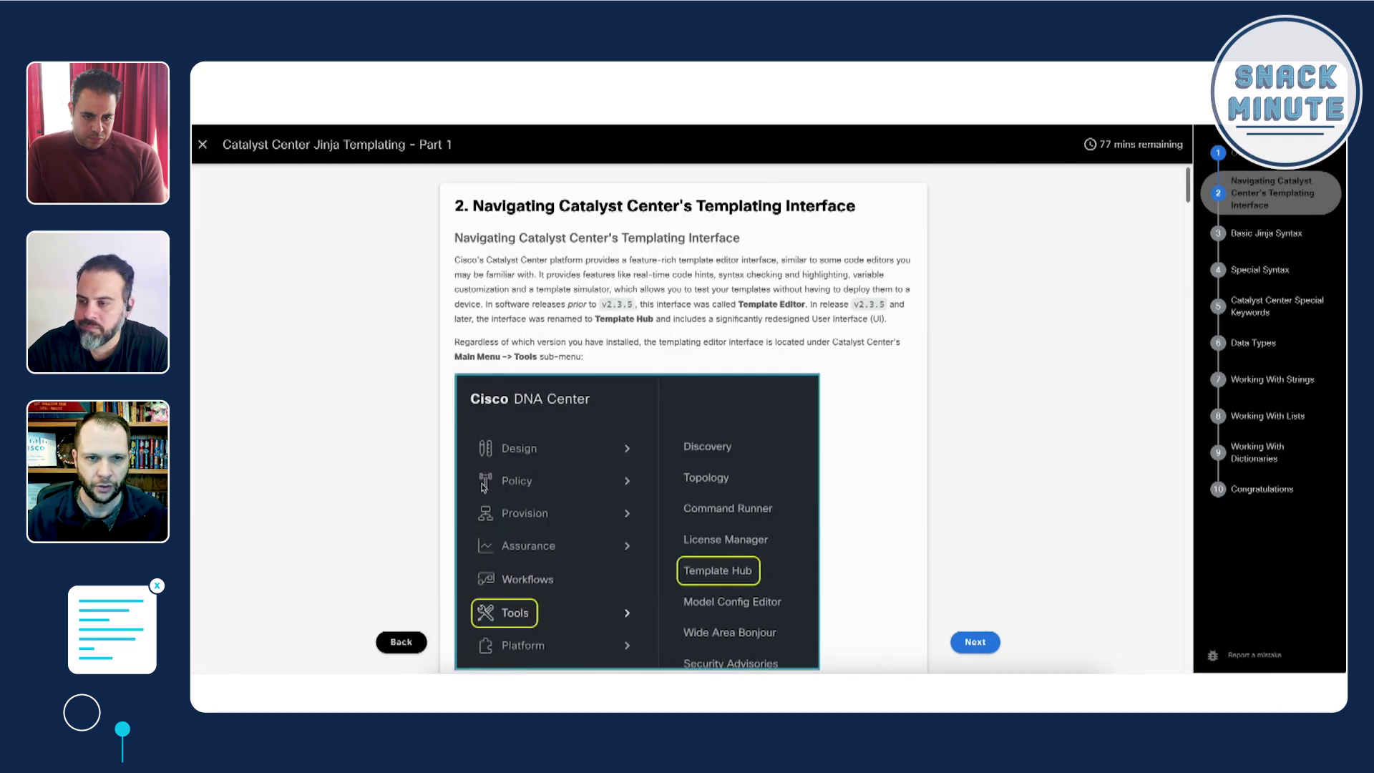
{"action": "scroll", "coordinate": [627, 423], "scroll_direction": "down", "scroll_amount": 5}
{"action": "scroll", "coordinate": [627, 423], "scroll_direction": "up", "scroll_amount": 1}
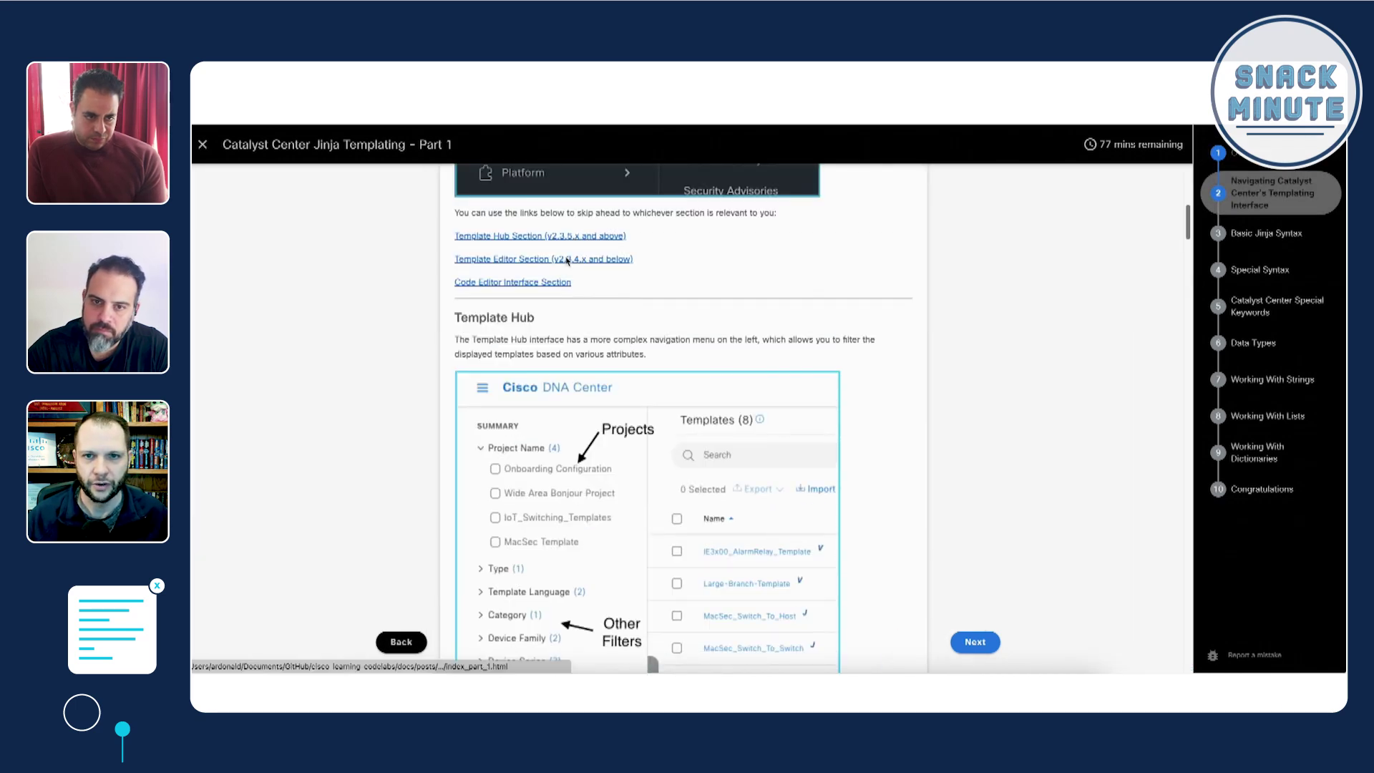
{"action": "left_click", "coordinate": [530, 256]}
{"action": "scroll", "coordinate": [800, 403], "scroll_direction": "down", "scroll_amount": 10}
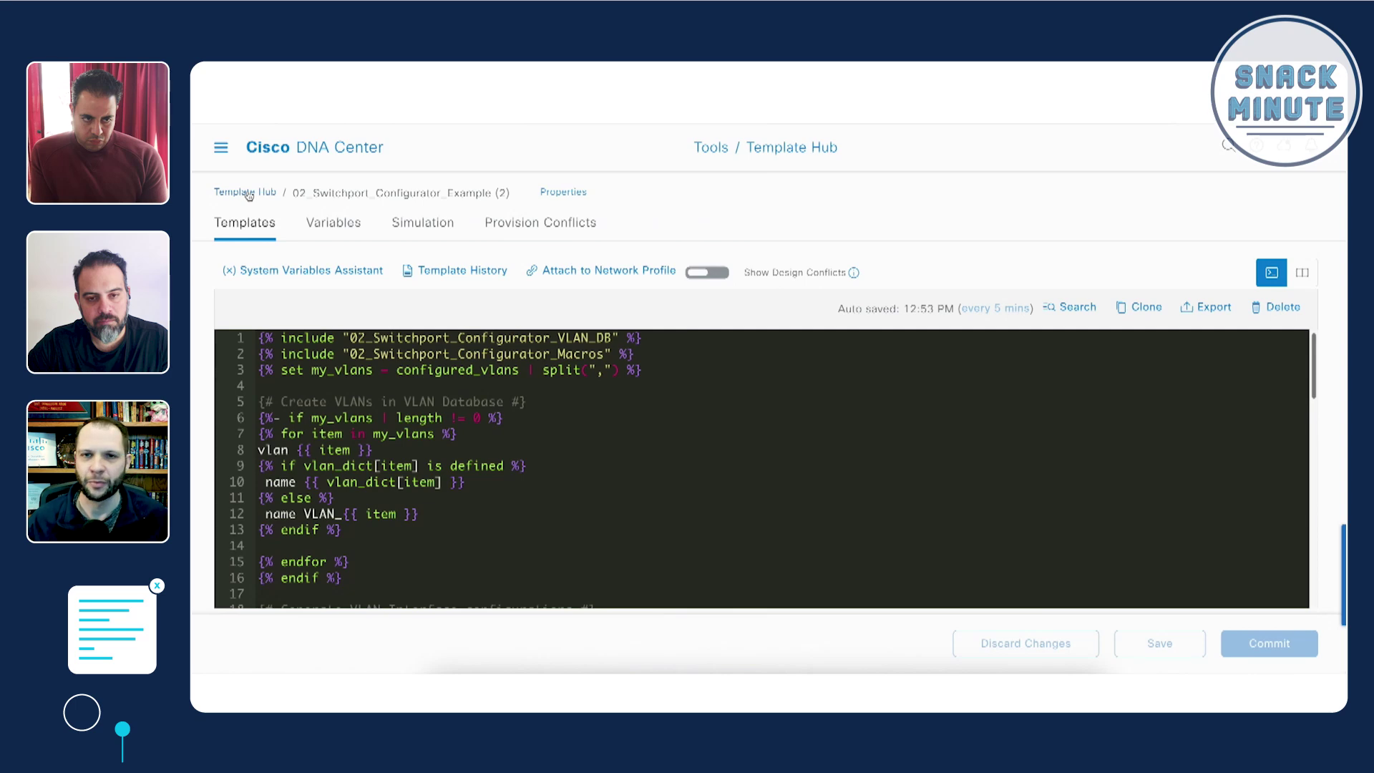
Back in the template list, filter by Project Name to the tutorial Jinja project and browse it.
{"action": "left_click", "coordinate": [248, 193]}
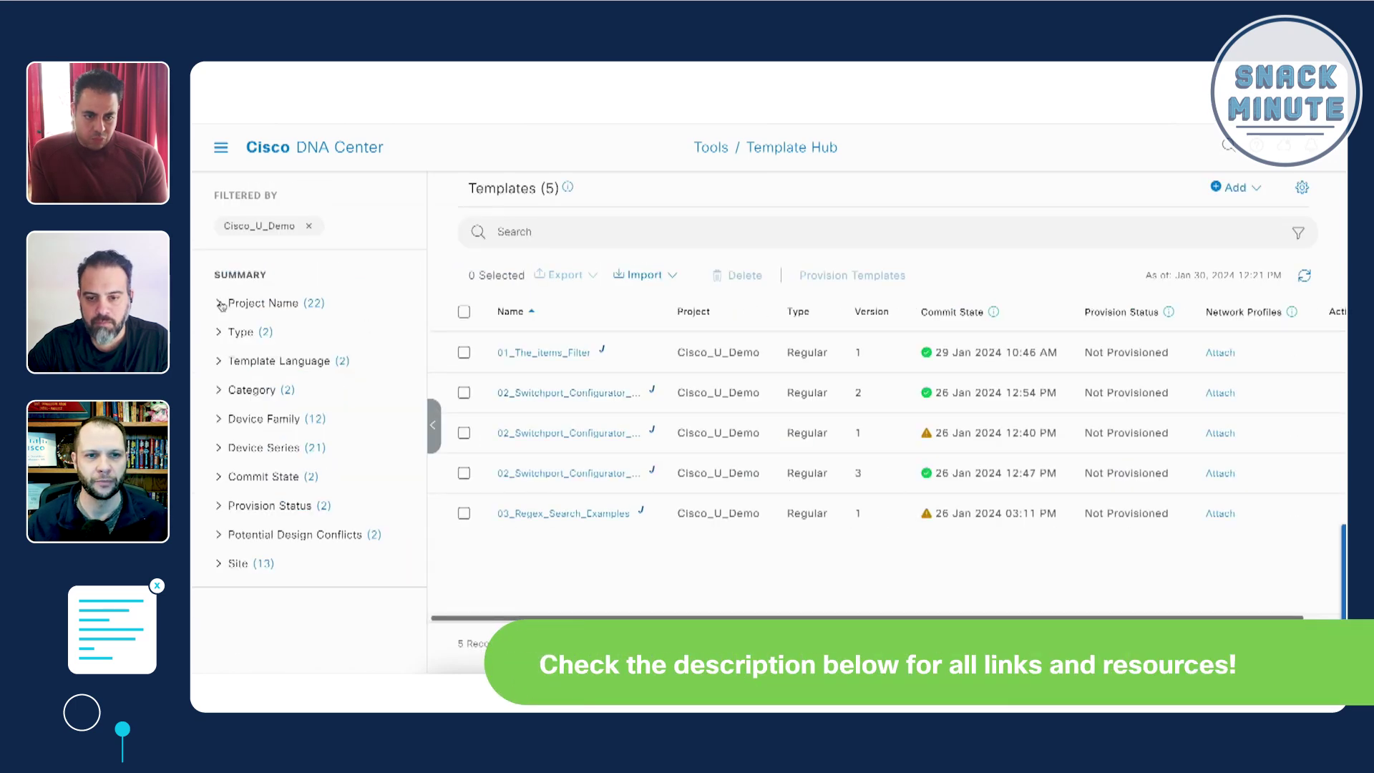
{"action": "left_click", "coordinate": [221, 304]}
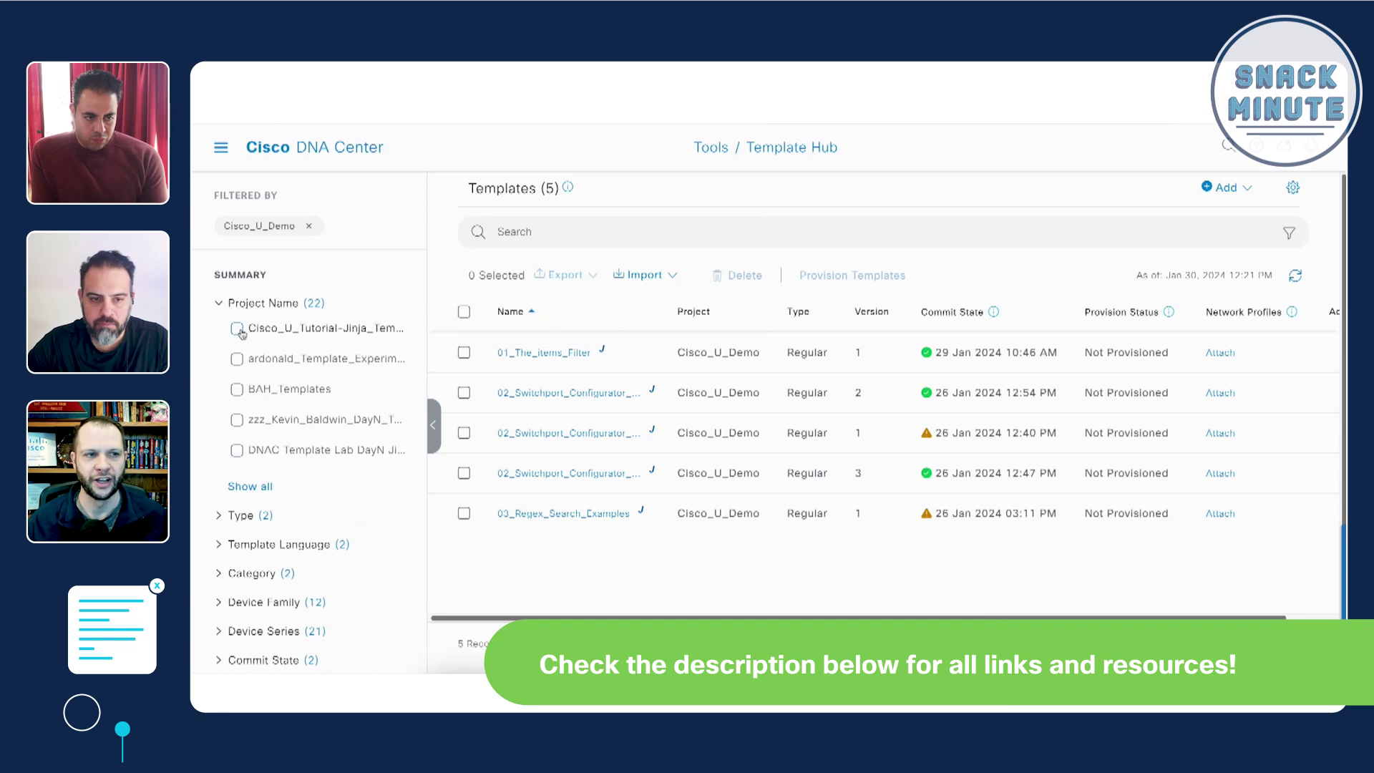
{"action": "left_click", "coordinate": [238, 330]}
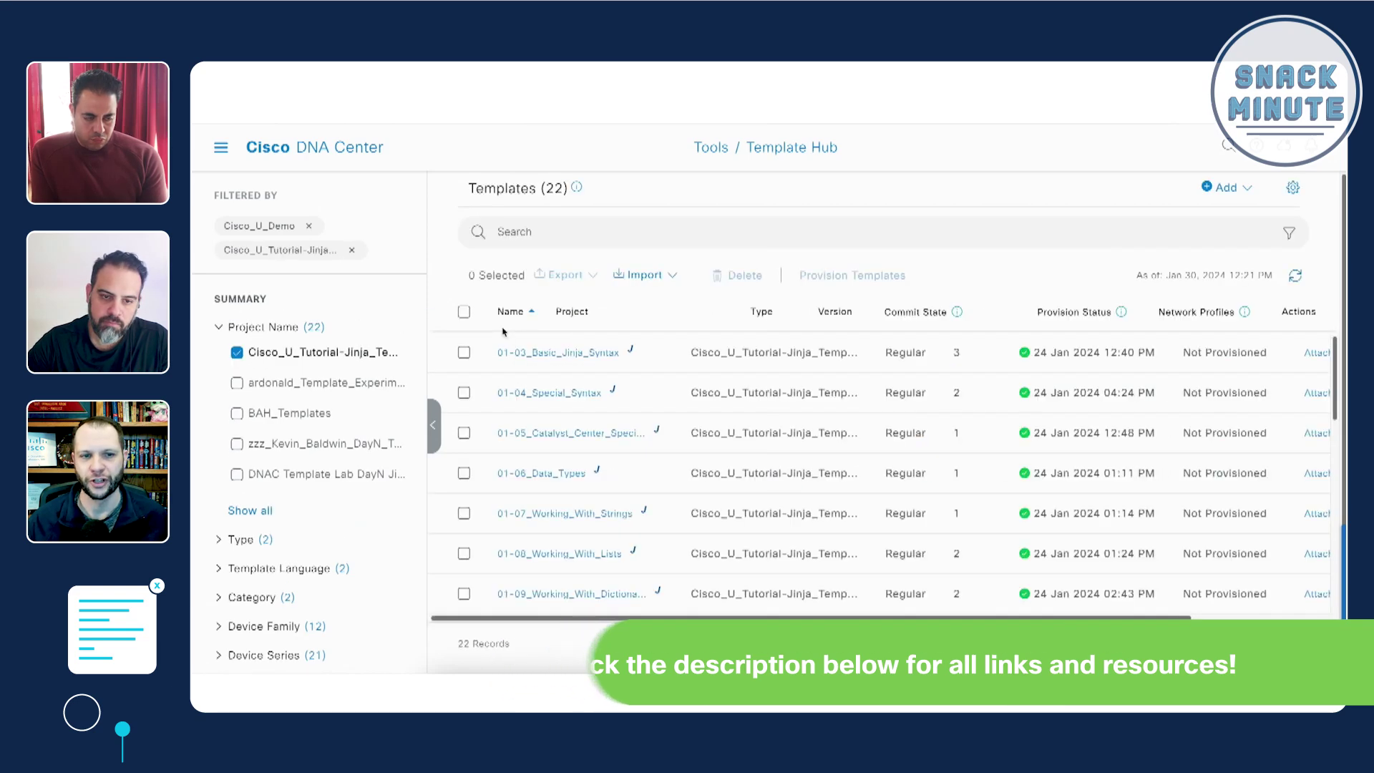
{"action": "scroll", "coordinate": [579, 358], "scroll_direction": "down", "scroll_amount": 2}
{"action": "scroll", "coordinate": [576, 359], "scroll_direction": "down", "scroll_amount": 1}
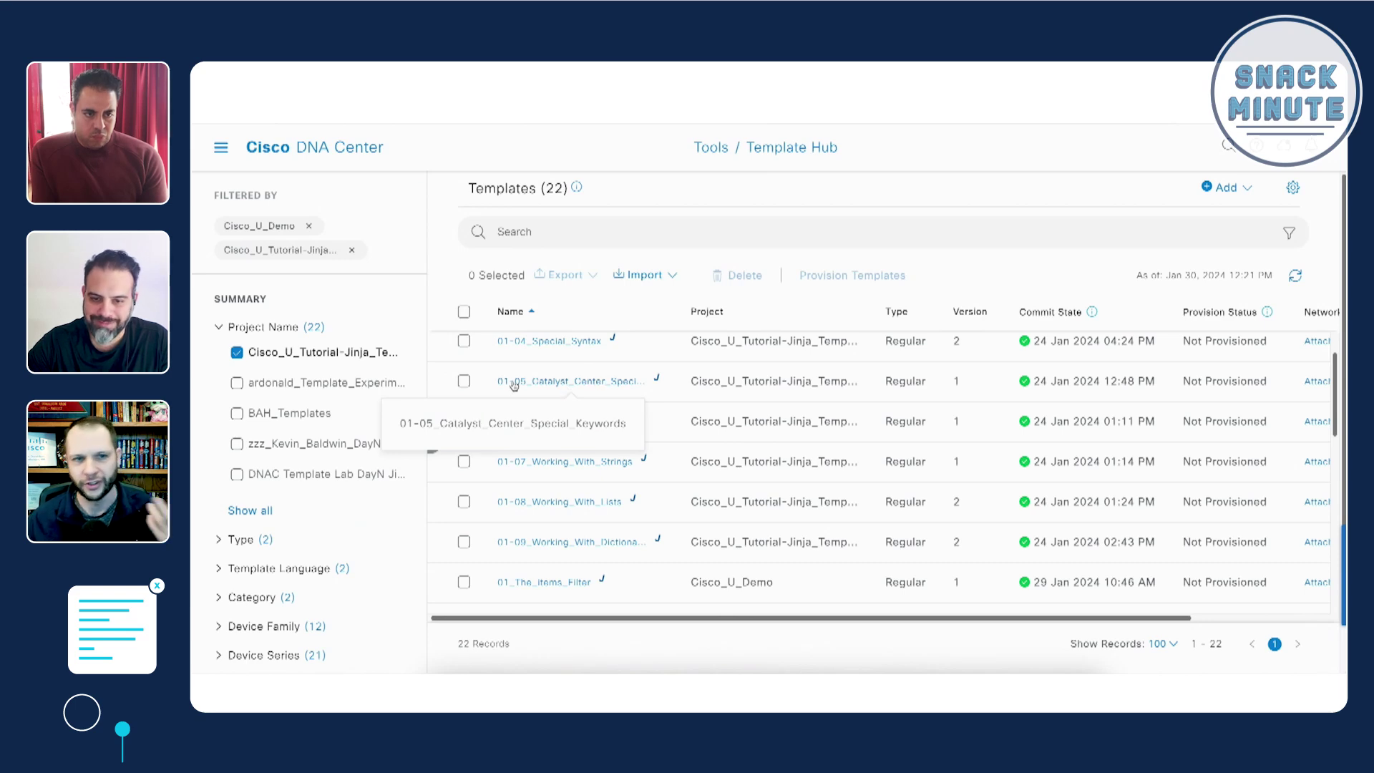
{"action": "scroll", "coordinate": [616, 390], "scroll_direction": "down", "scroll_amount": 2}
{"action": "scroll", "coordinate": [642, 398], "scroll_direction": "down", "scroll_amount": 4}
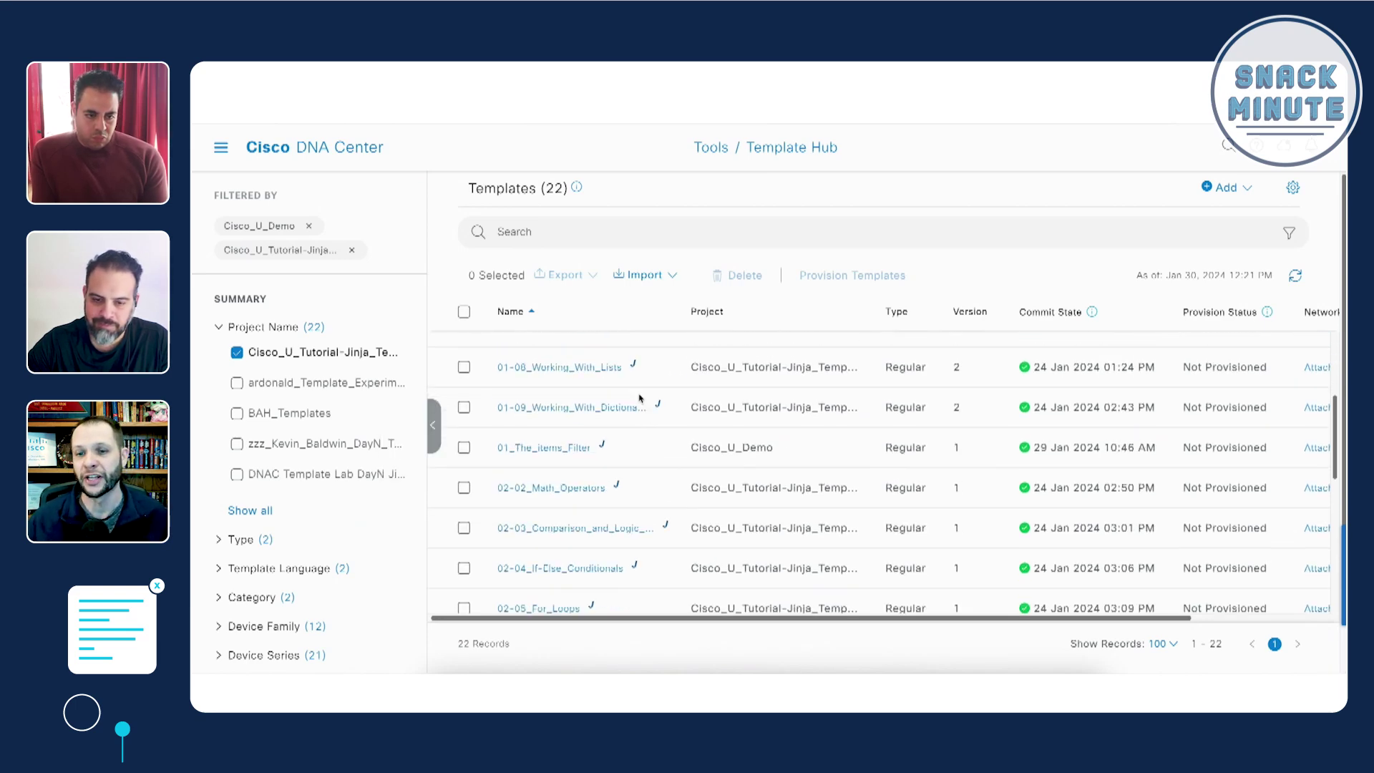
{"action": "scroll", "coordinate": [642, 397], "scroll_direction": "down", "scroll_amount": 7}
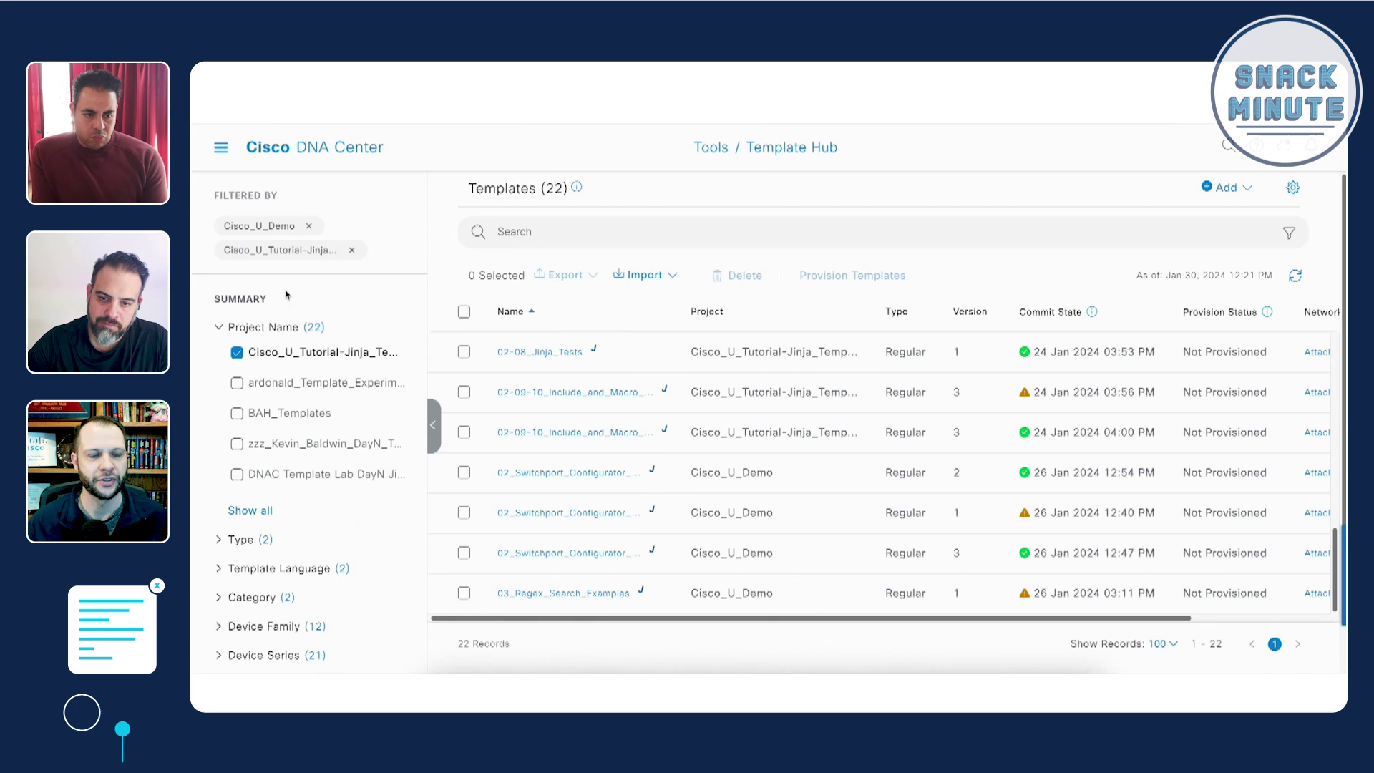
Remove the tutorial Jinja project filter chip and open the 01_The_items_Filter template.
{"action": "left_click", "coordinate": [220, 327]}
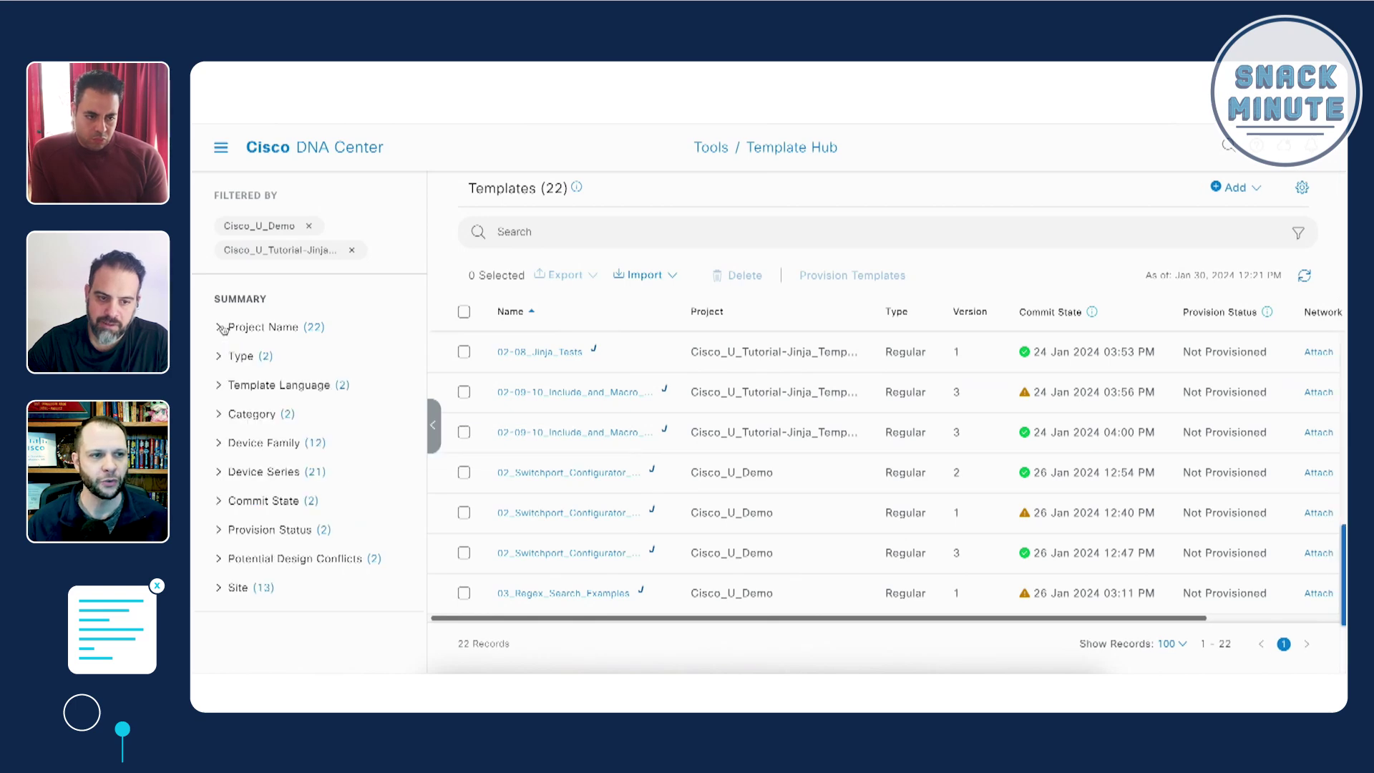
{"action": "left_click", "coordinate": [220, 327]}
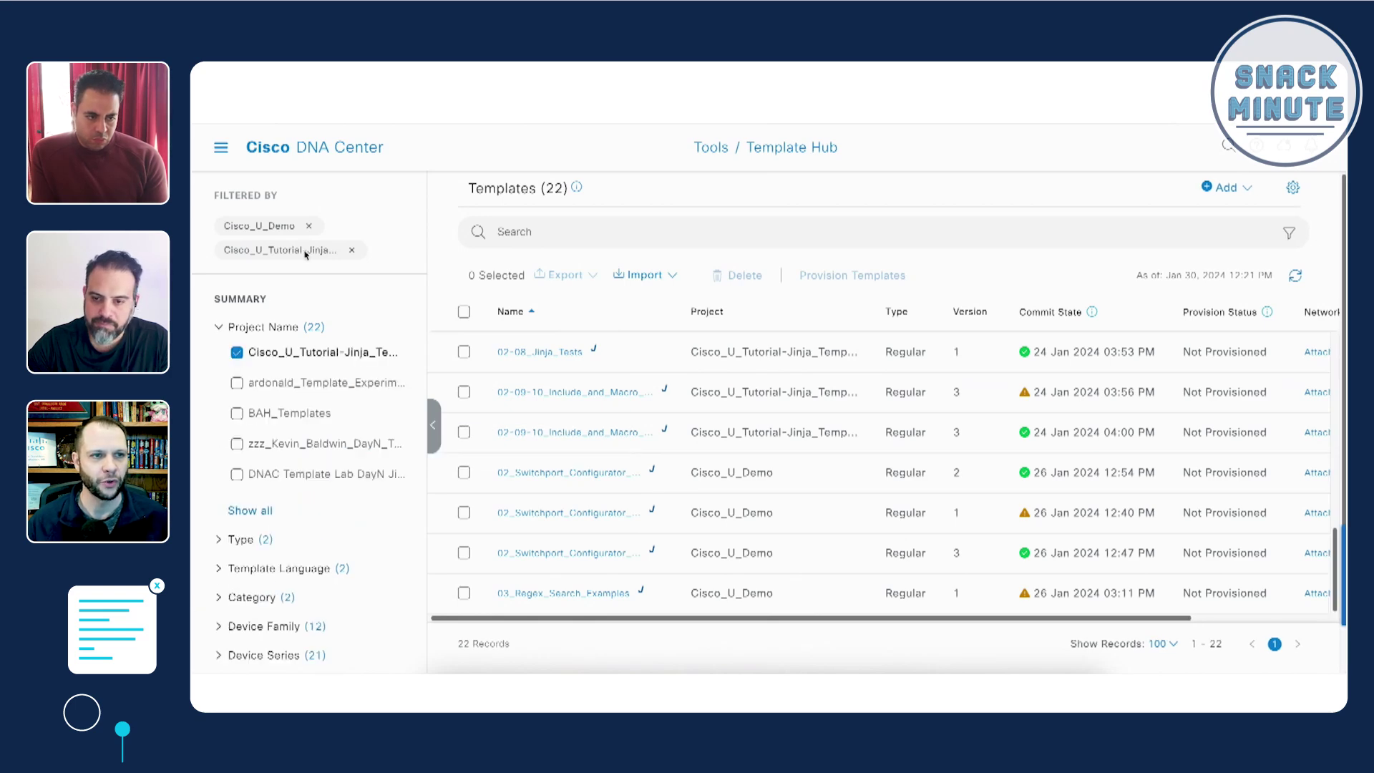
{"action": "left_click", "coordinate": [353, 250]}
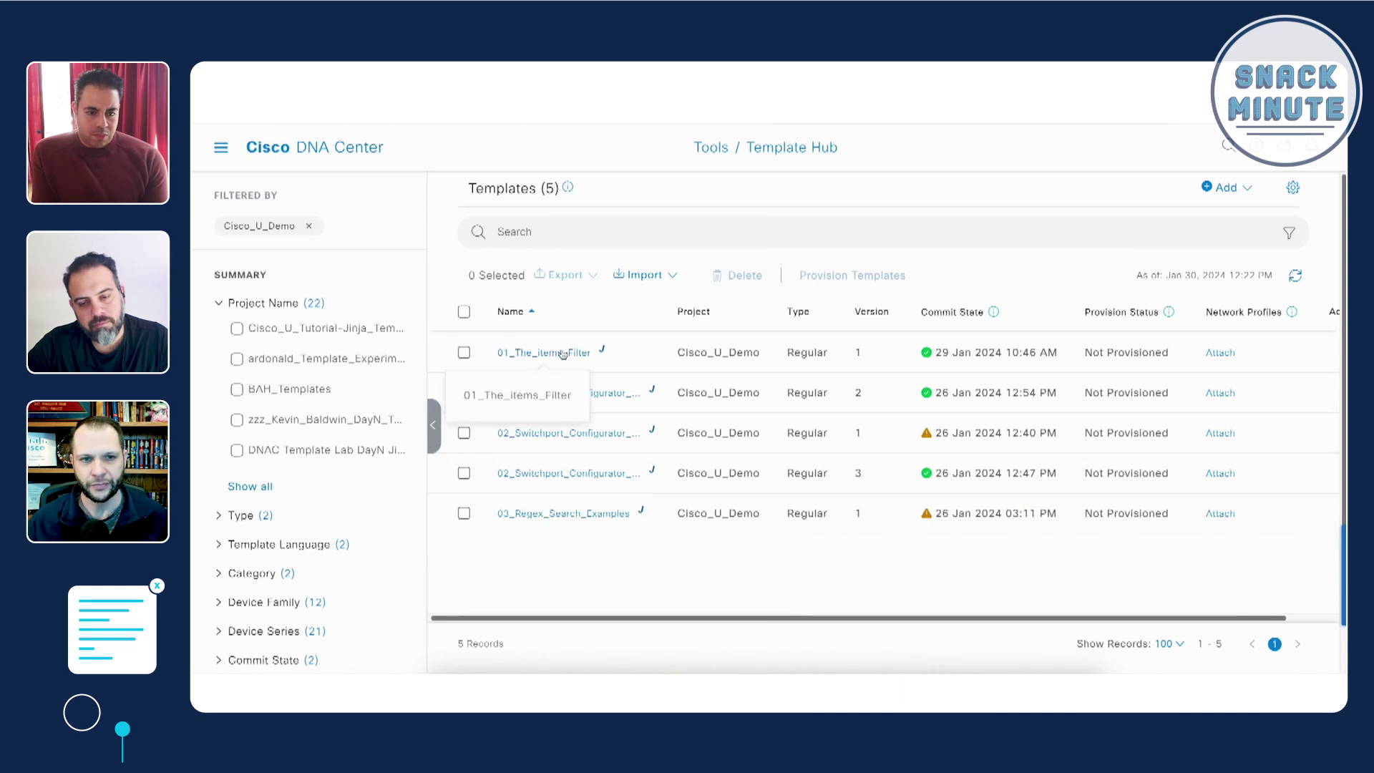
{"action": "left_click", "coordinate": [562, 352]}
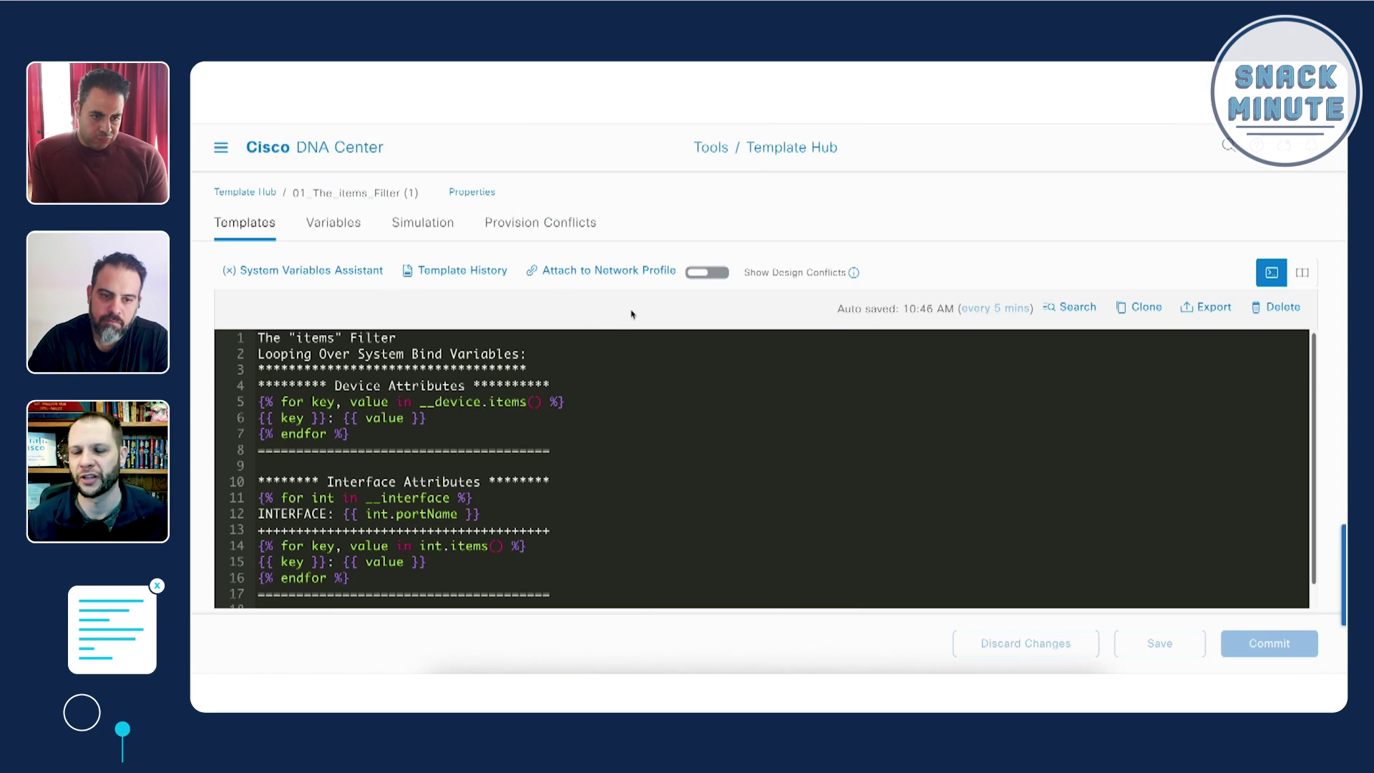
Inspect the device and interface Attributes loops on lines 4 and 10, then show the template's simulations.
{"action": "scroll", "coordinate": [430, 544], "scroll_direction": "down", "scroll_amount": 2}
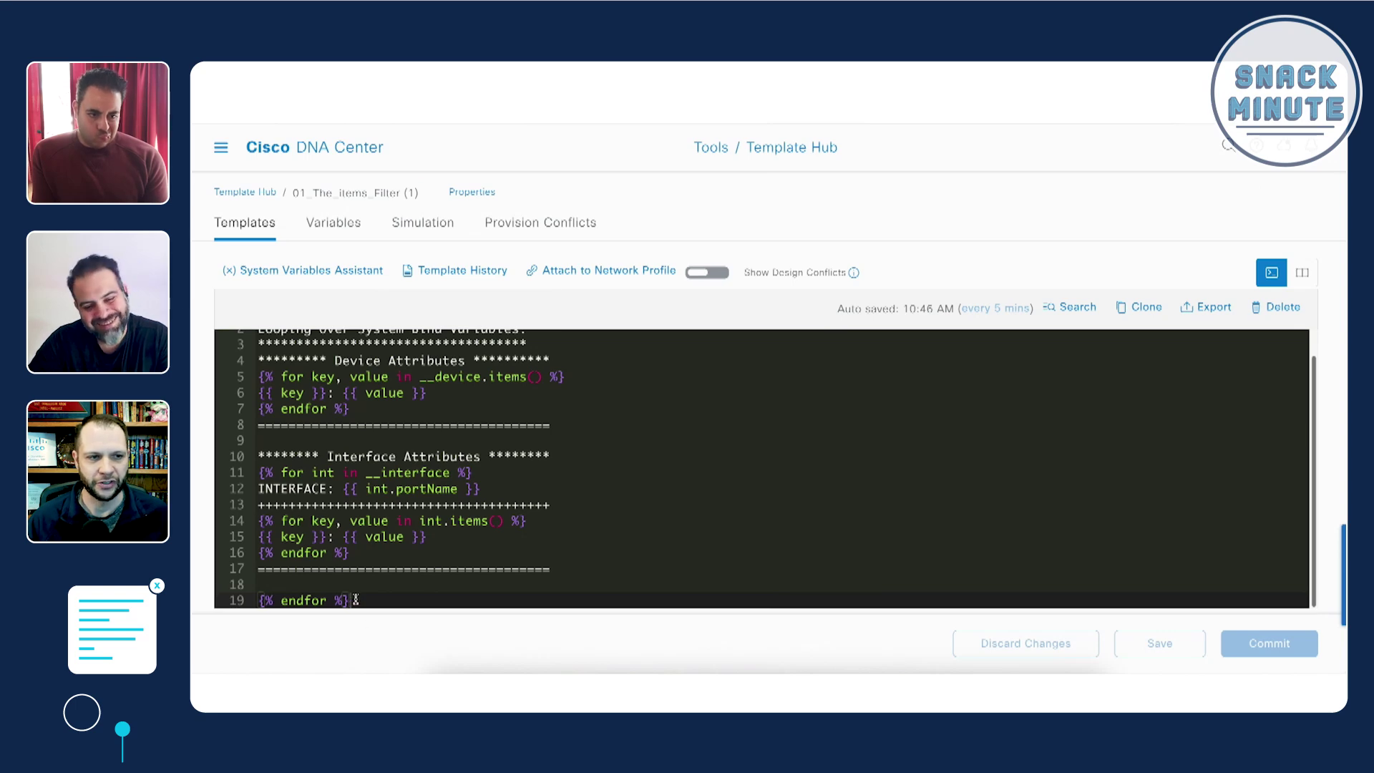
{"action": "left_click_drag", "start_coordinate": [351, 598], "coordinate": [254, 328]}
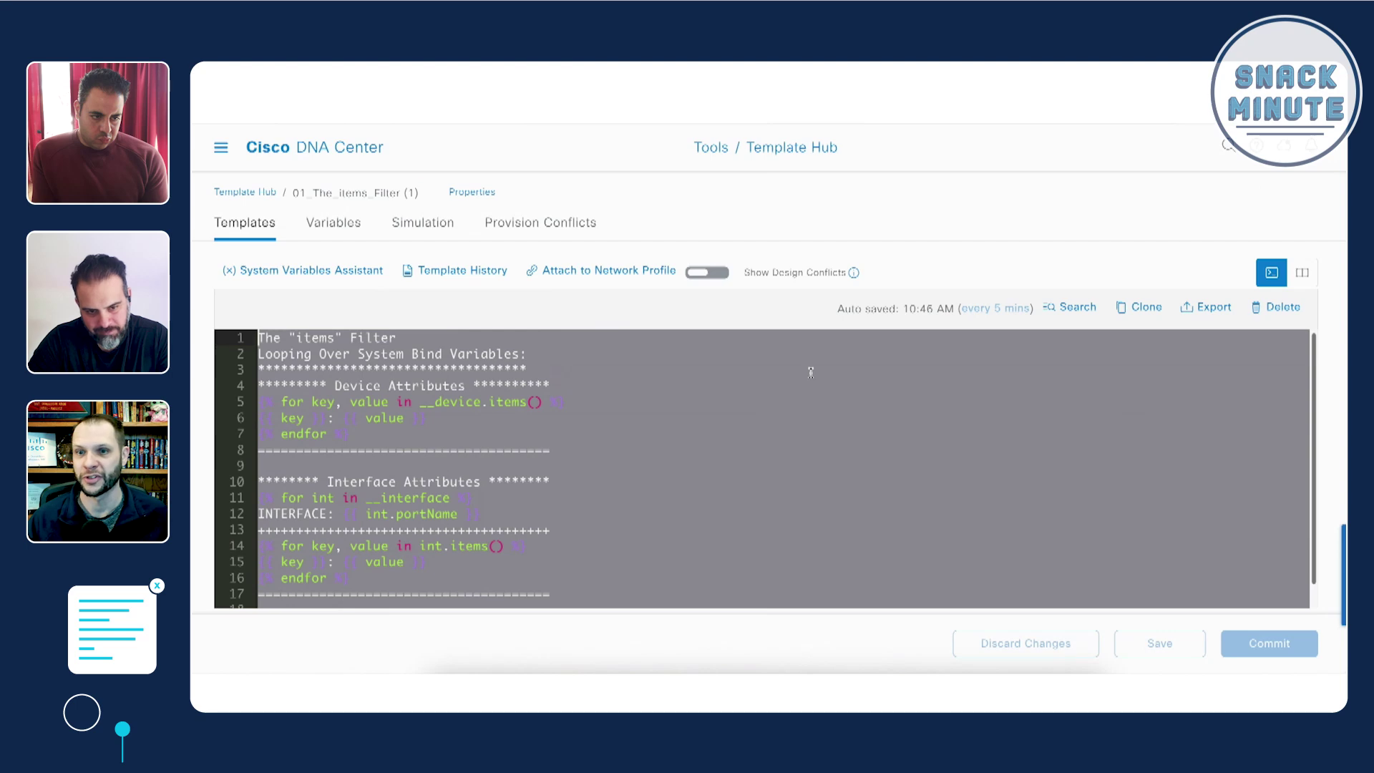
{"action": "left_click", "coordinate": [639, 377]}
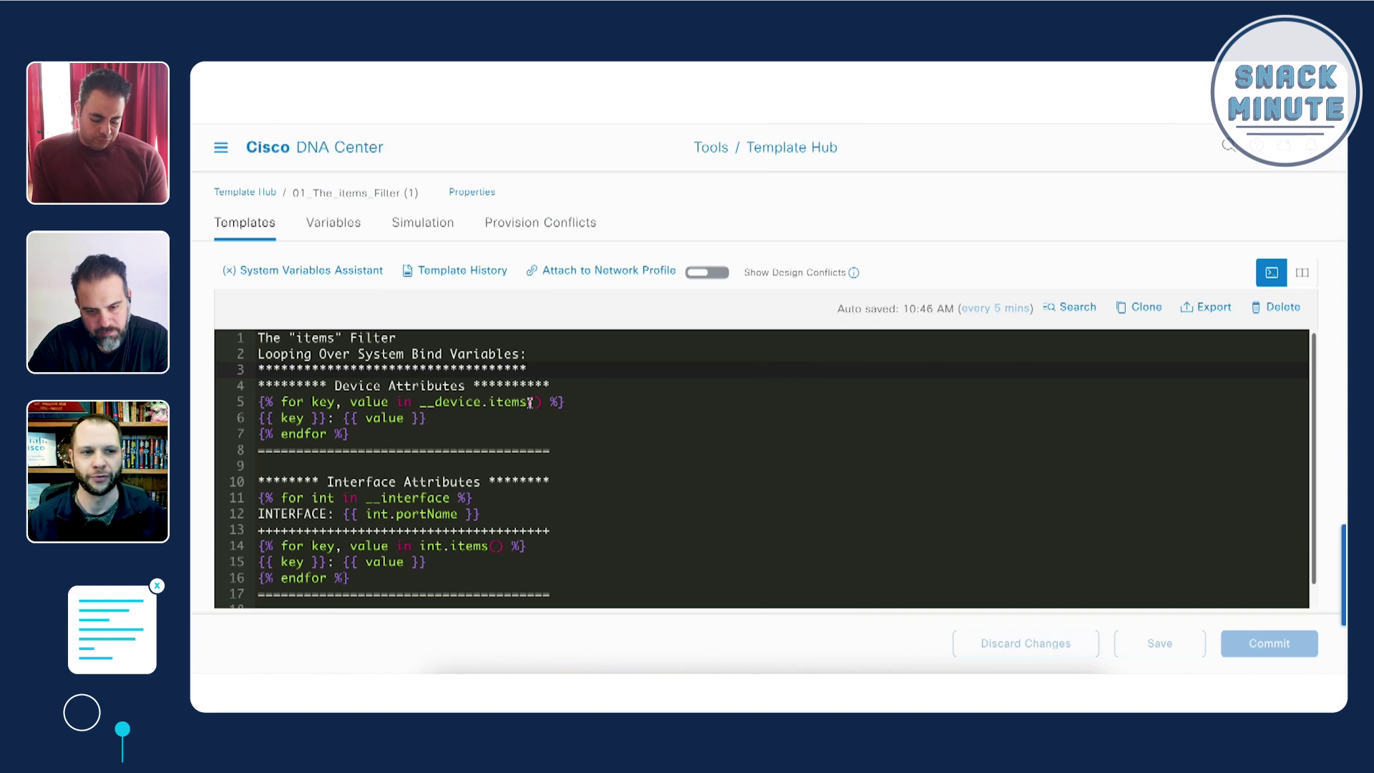
{"action": "left_click_drag", "start_coordinate": [472, 386], "coordinate": [397, 386]}
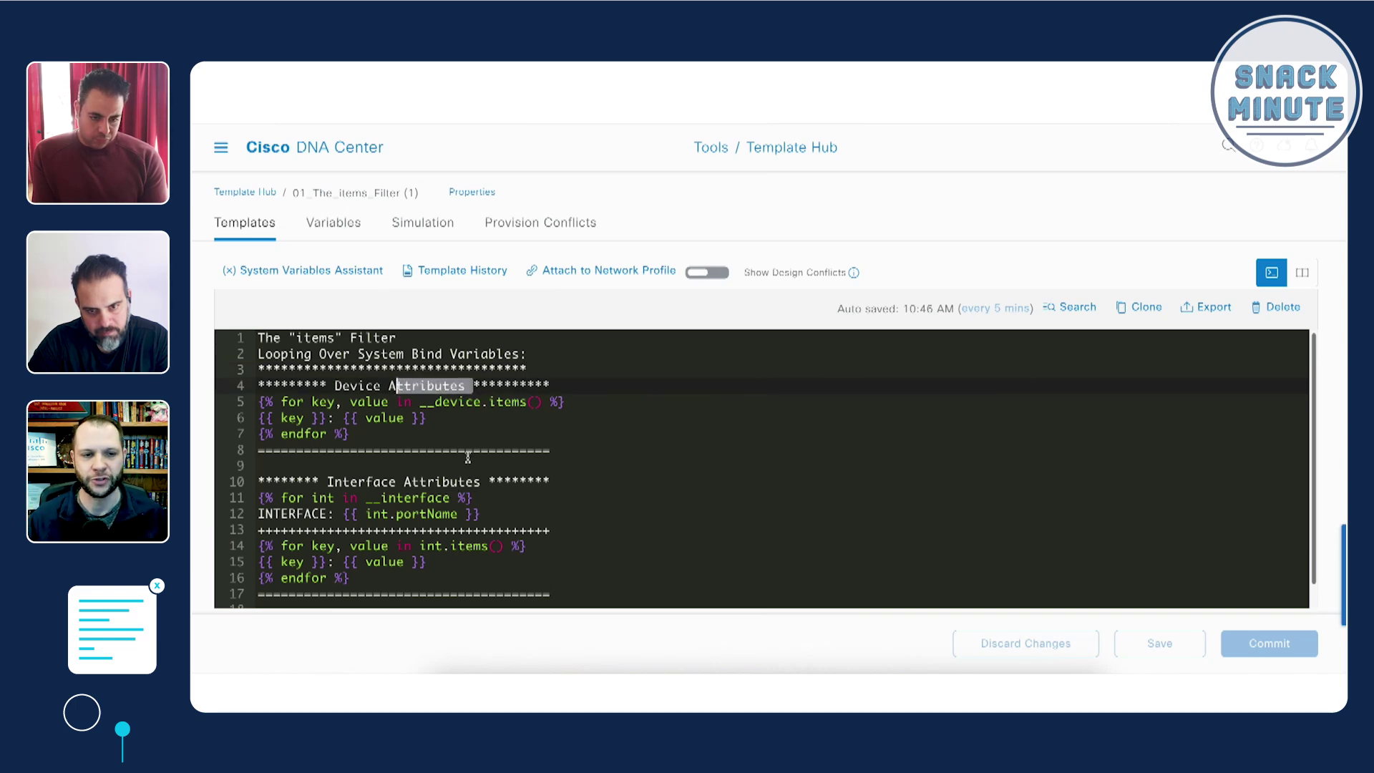
{"action": "left_click_drag", "start_coordinate": [481, 481], "coordinate": [435, 480]}
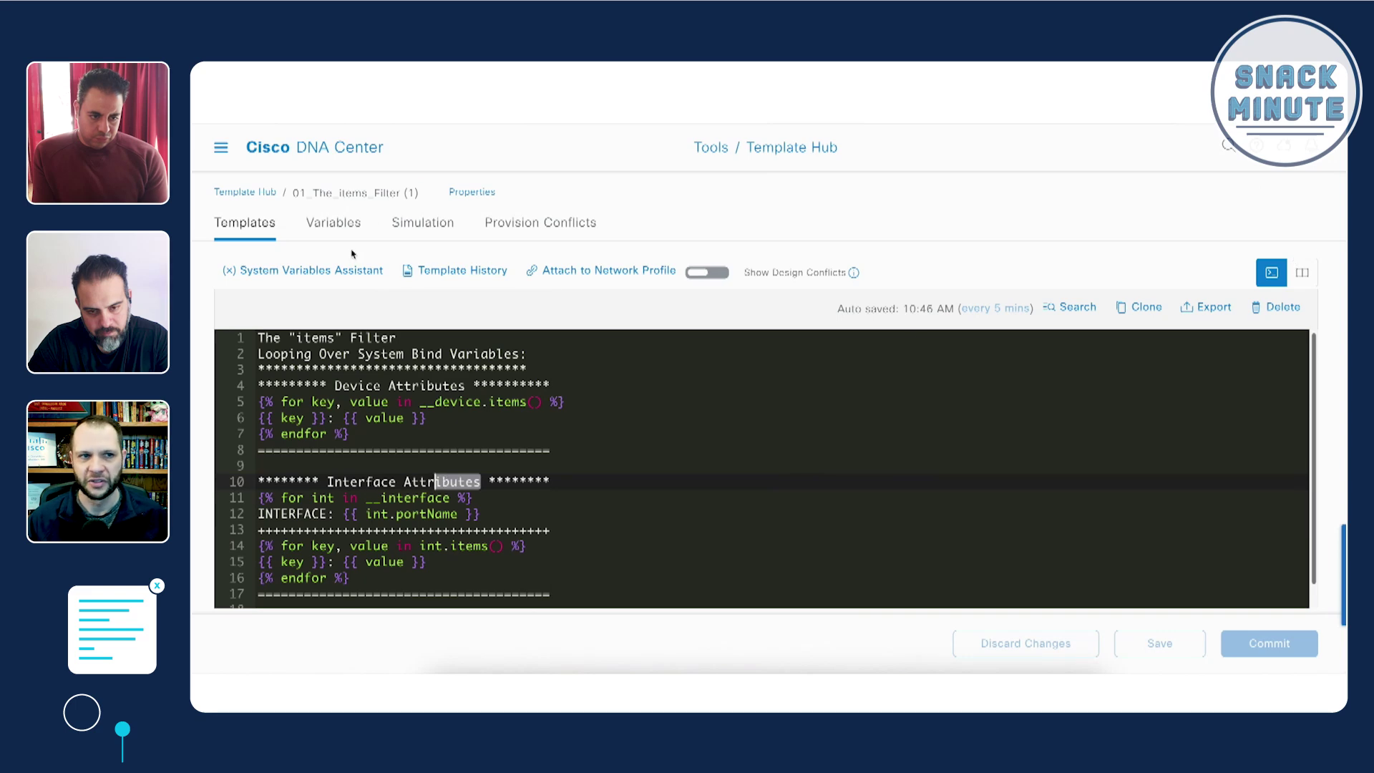
{"action": "left_click", "coordinate": [423, 222]}
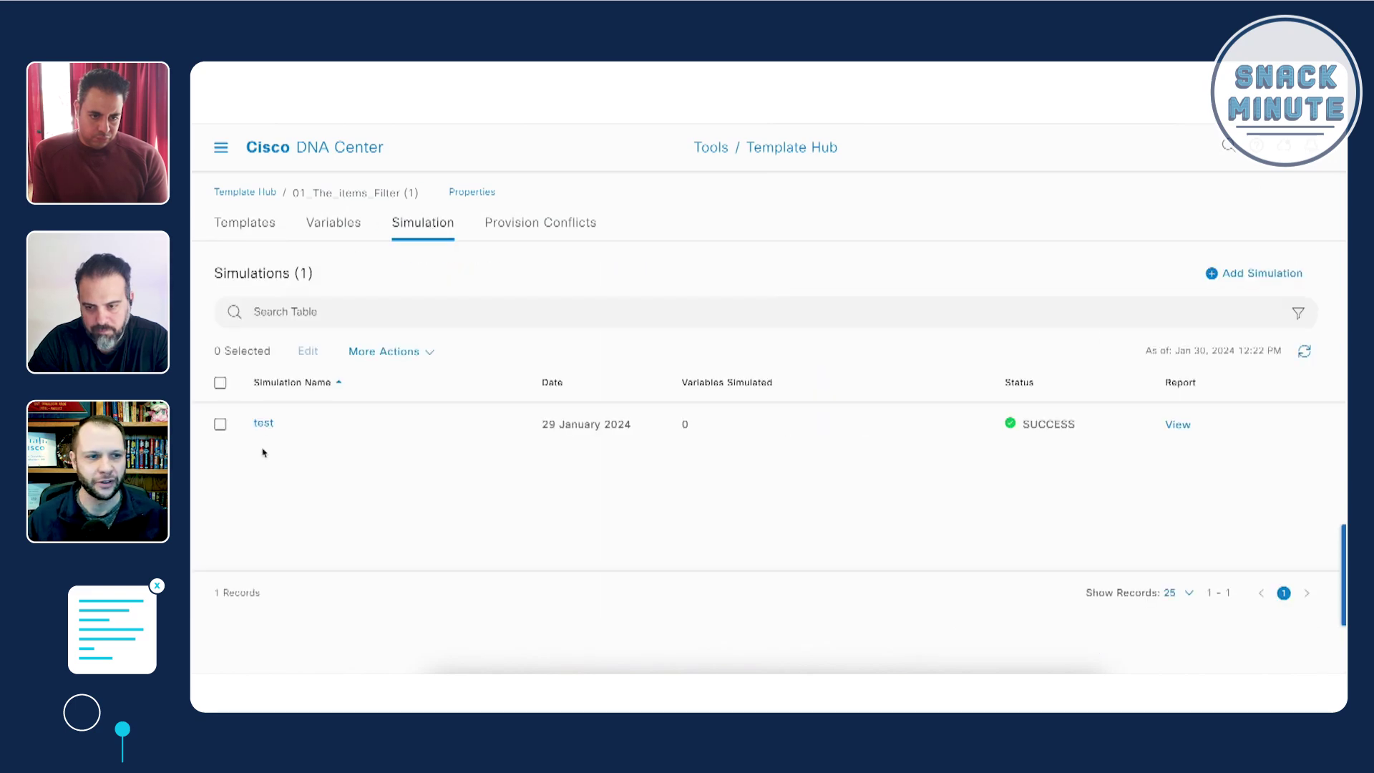
Run the 'test' simulation of 01_The_items_Filter and expand its results to full width.
{"action": "left_click", "coordinate": [263, 422]}
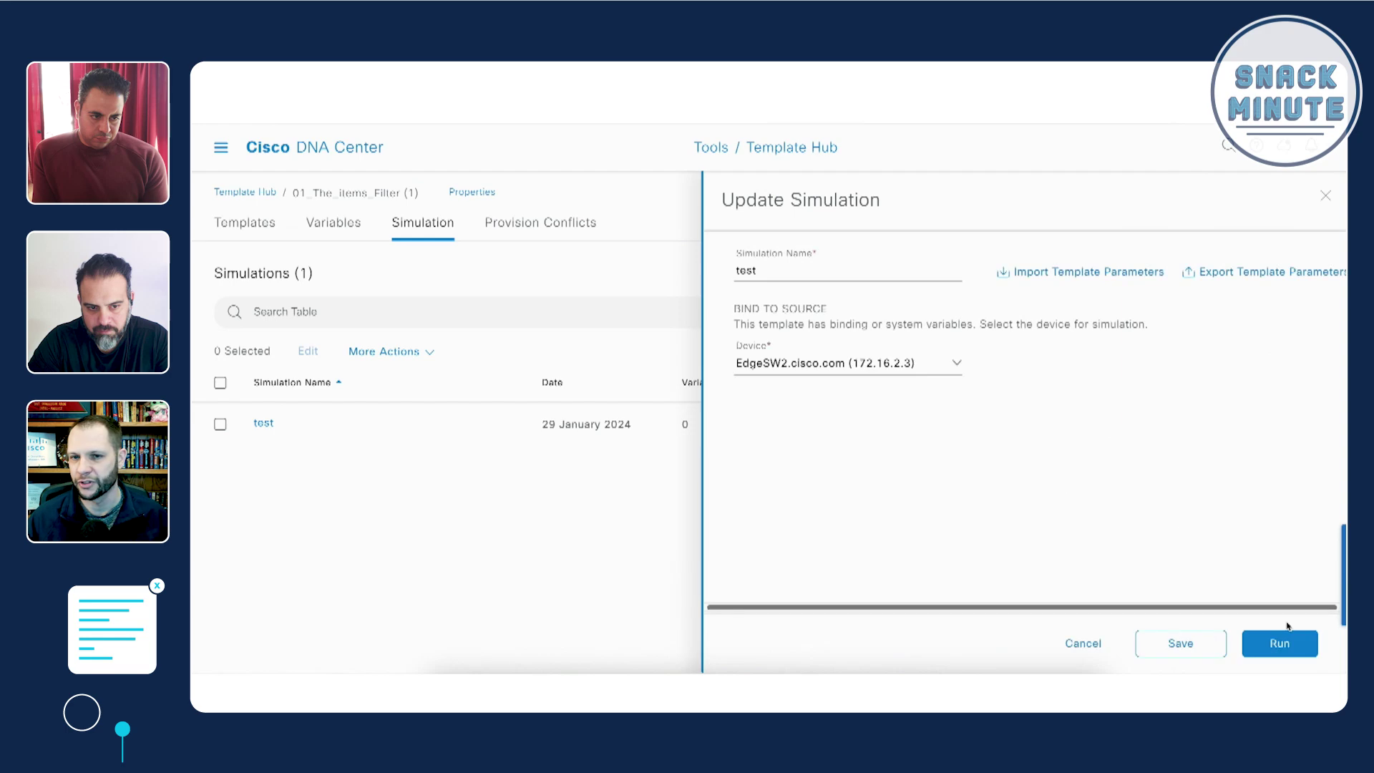
{"action": "left_click", "coordinate": [1280, 639]}
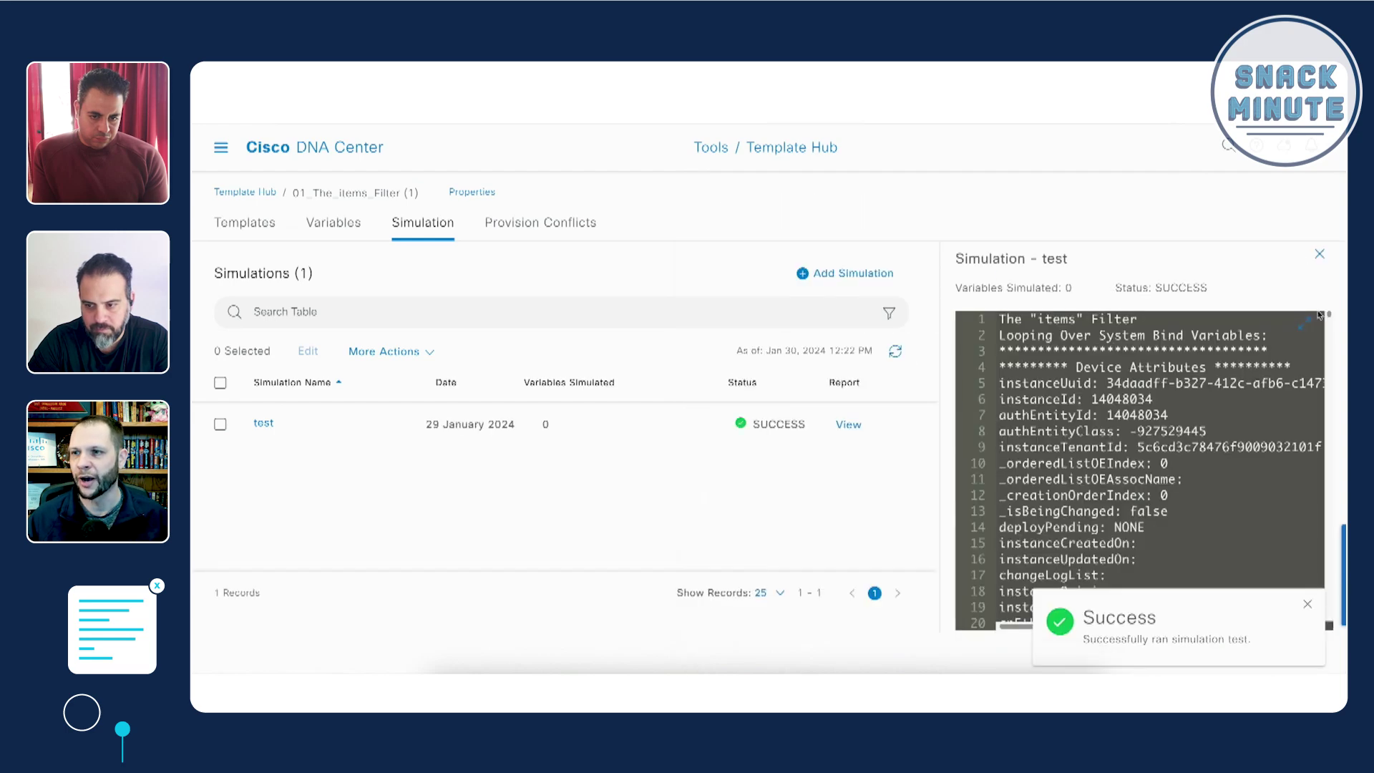
{"action": "left_click", "coordinate": [1260, 305]}
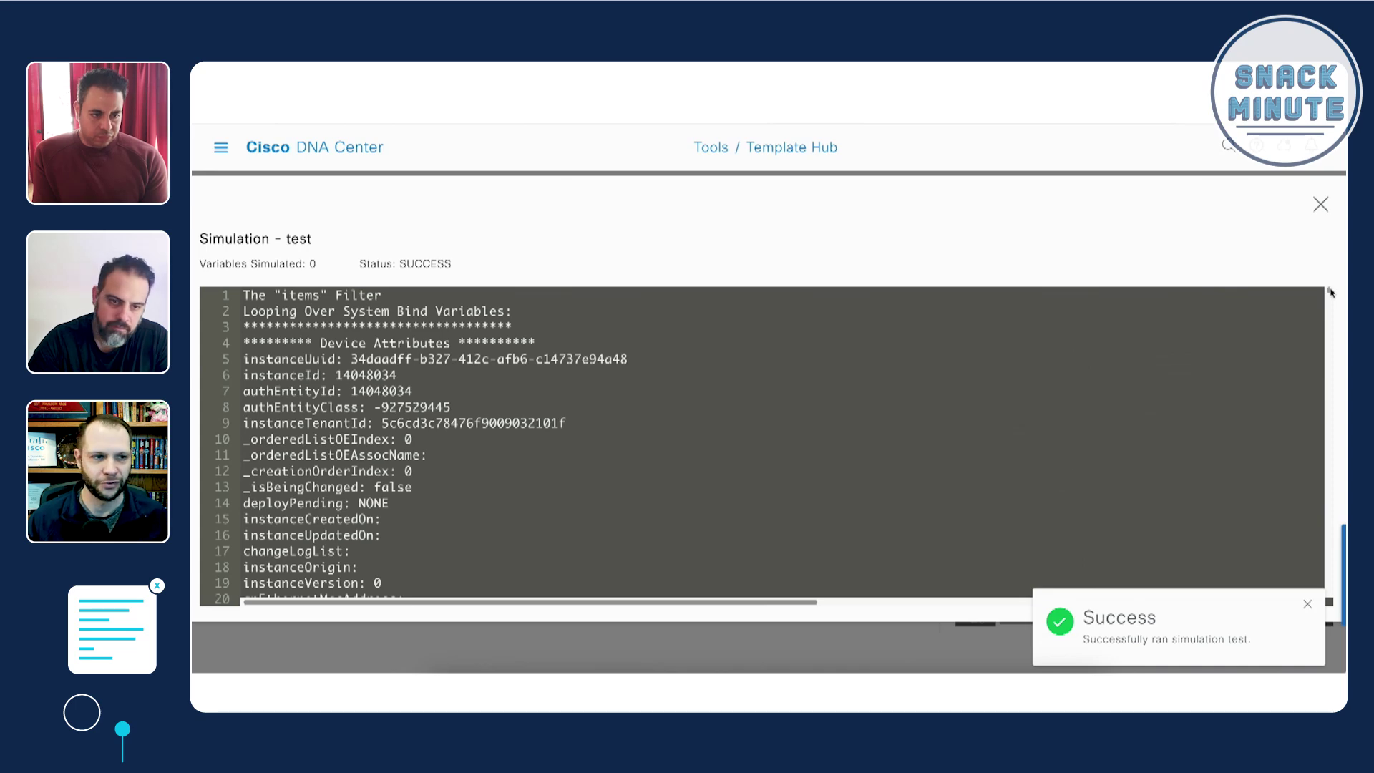
Scroll the rendered interface attributes and highlight the status: down and adminStatus: UP lines.
{"action": "scroll", "coordinate": [1329, 297], "scroll_direction": "down", "scroll_amount": 5}
{"action": "left_click_drag", "start_coordinate": [1329, 296], "coordinate": [1334, 627]}
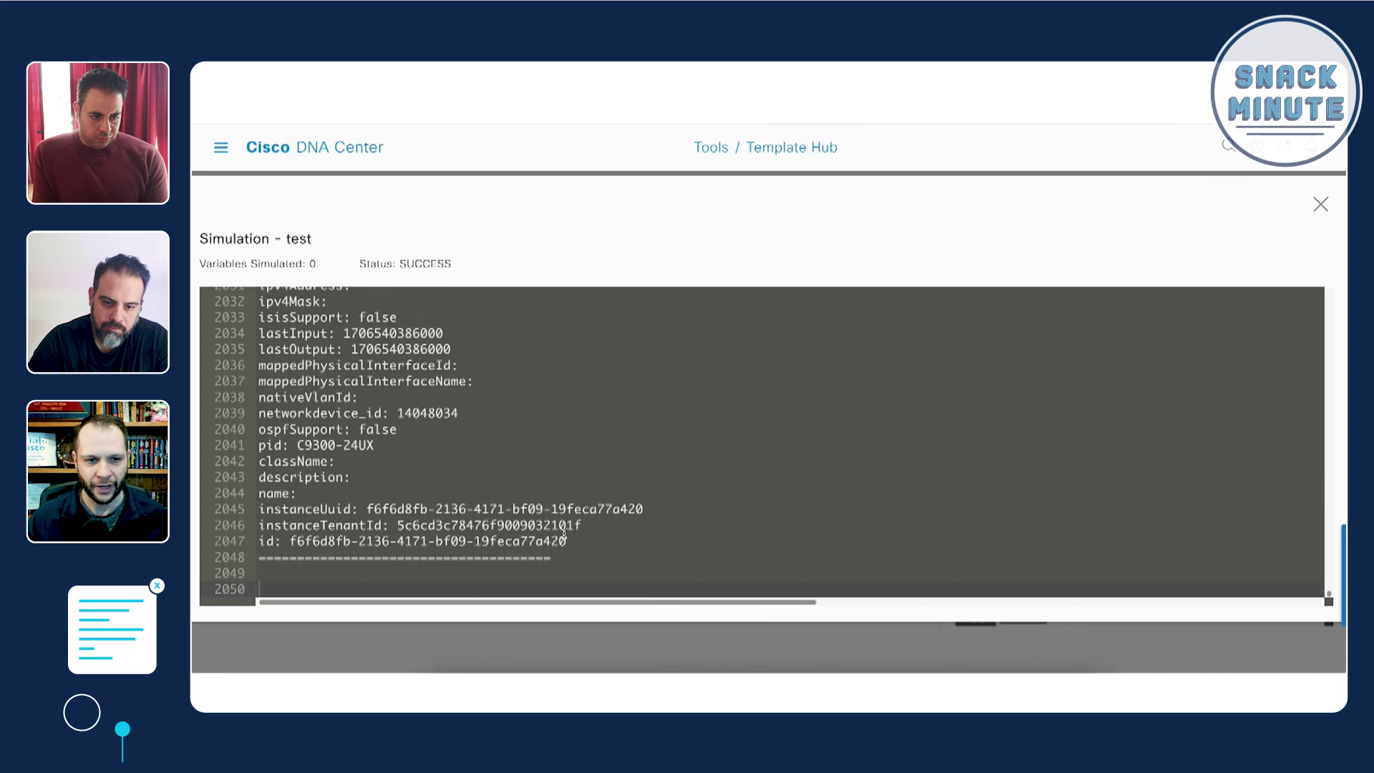
{"action": "scroll", "coordinate": [573, 542], "scroll_direction": "up", "scroll_amount": 3}
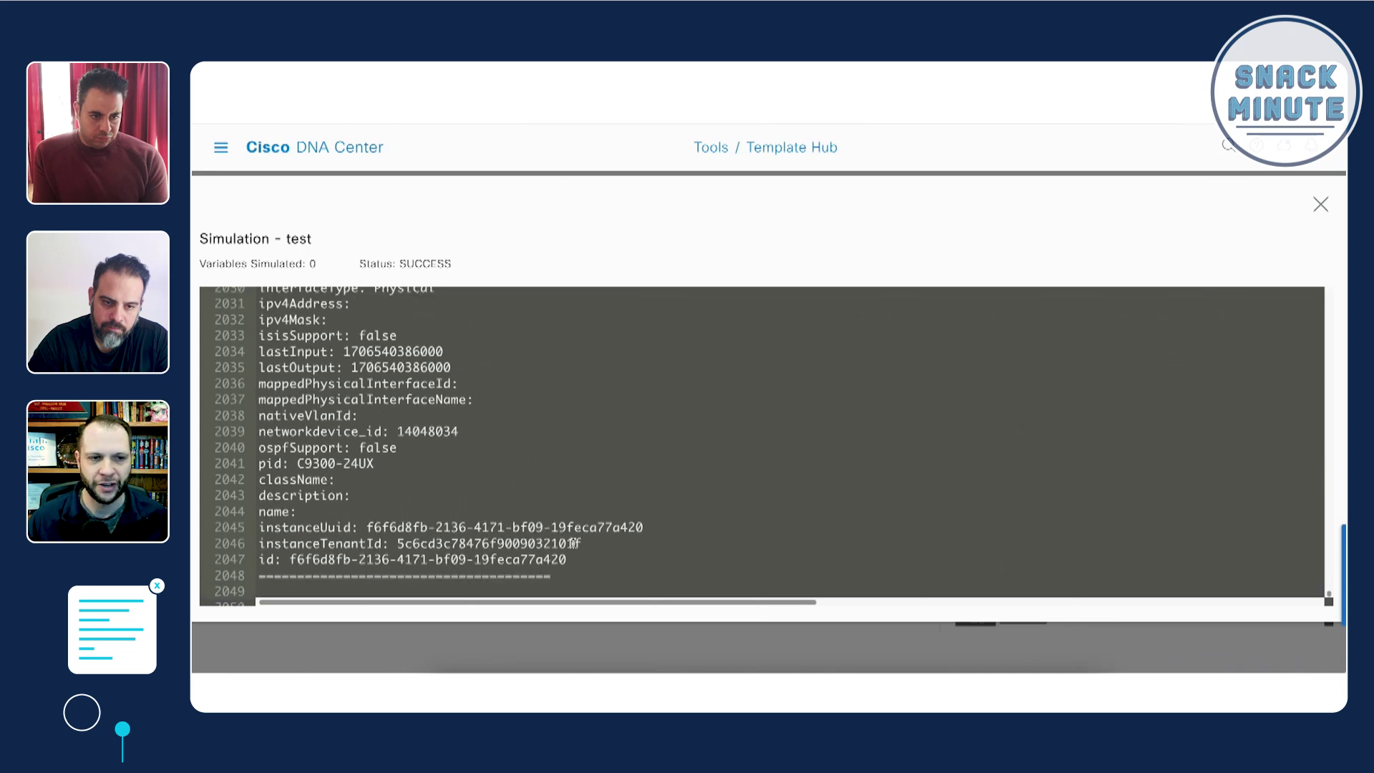
{"action": "scroll", "coordinate": [501, 476], "scroll_direction": "up", "scroll_amount": 4}
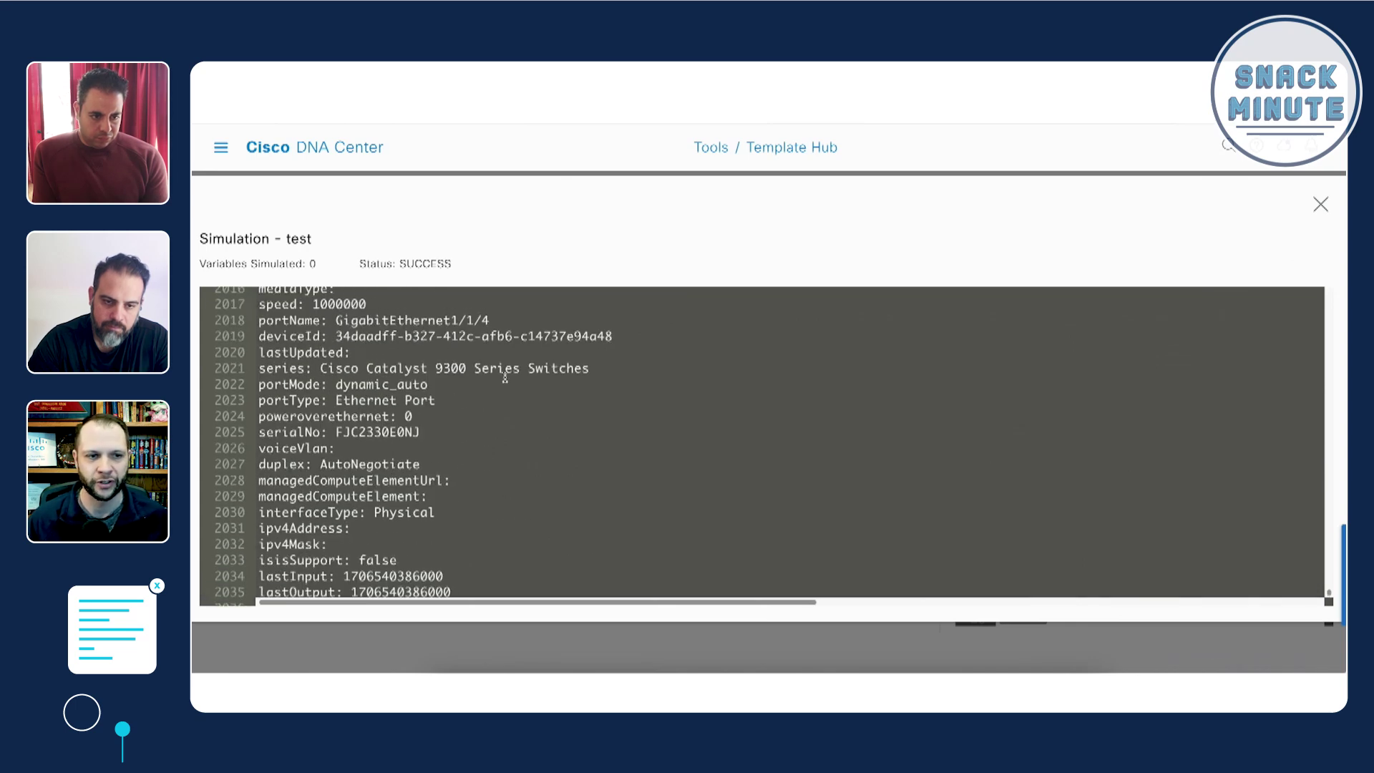
{"action": "scroll", "coordinate": [415, 401], "scroll_direction": "up", "scroll_amount": 2}
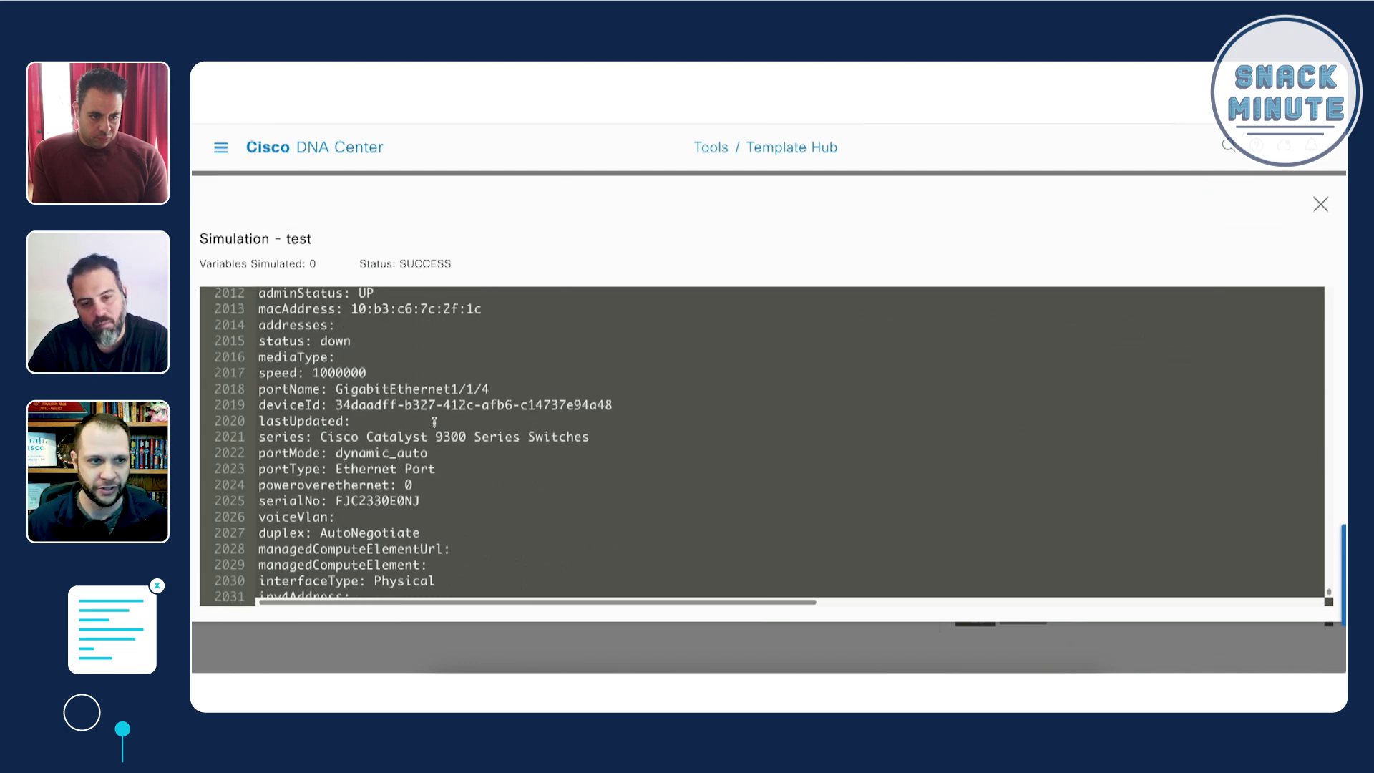
{"action": "left_click_drag", "start_coordinate": [363, 350], "coordinate": [259, 346]}
{"action": "scroll", "coordinate": [396, 345], "scroll_direction": "up", "scroll_amount": 3}
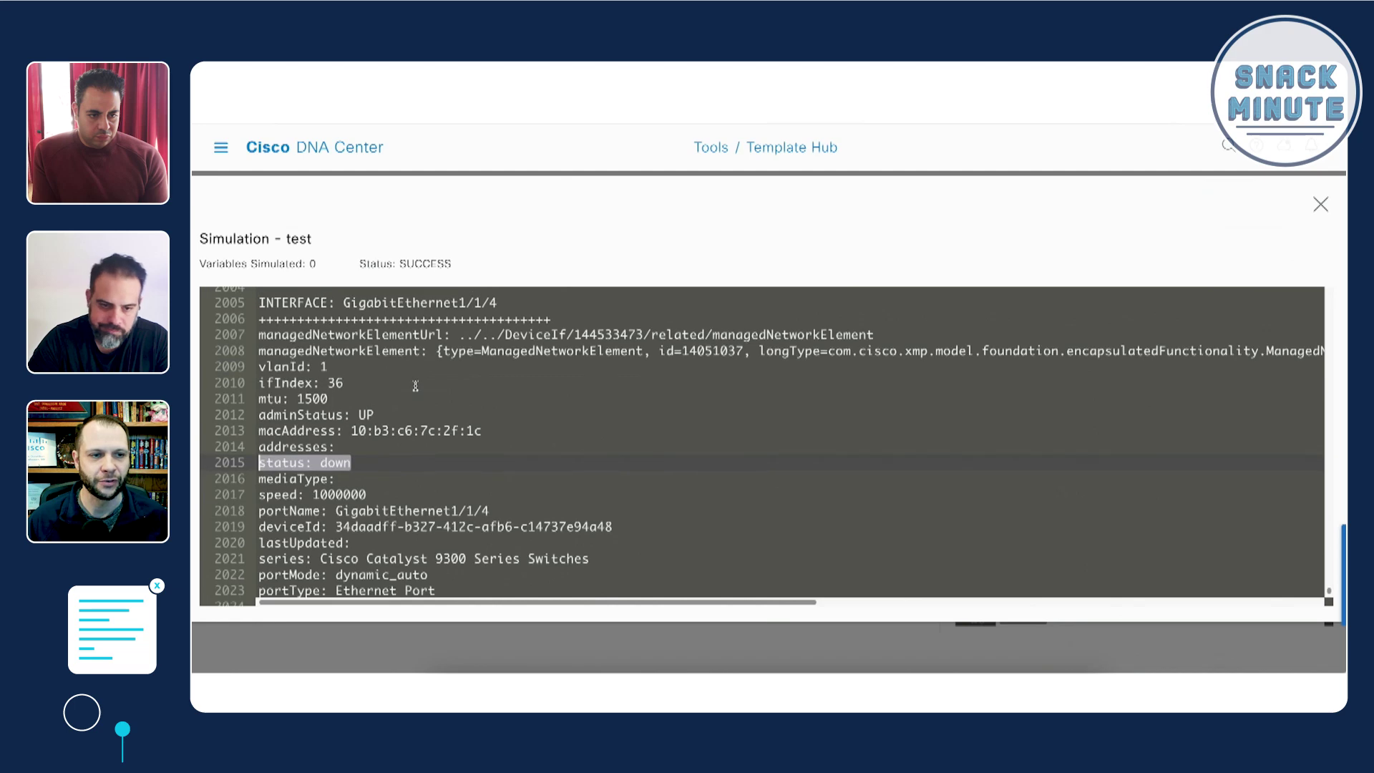
{"action": "left_click_drag", "start_coordinate": [384, 430], "coordinate": [258, 431]}
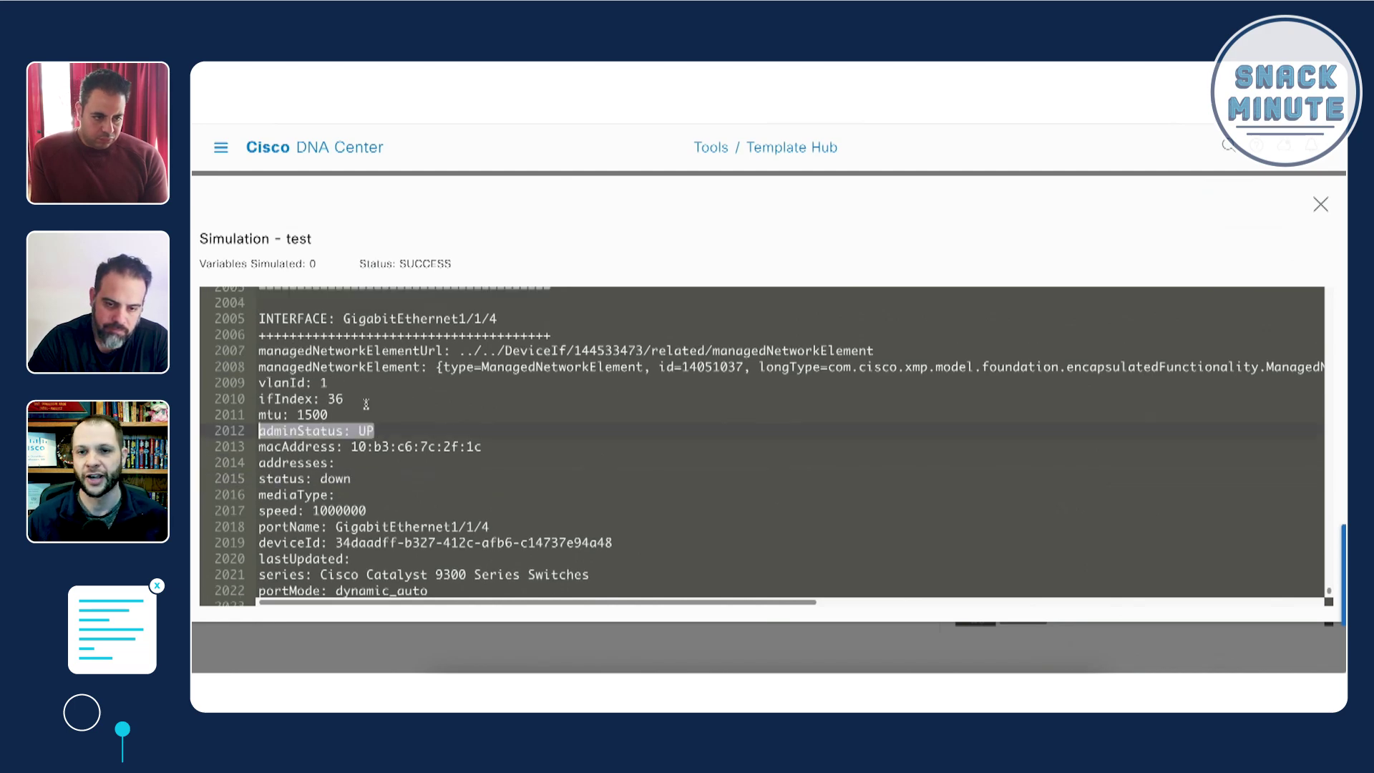